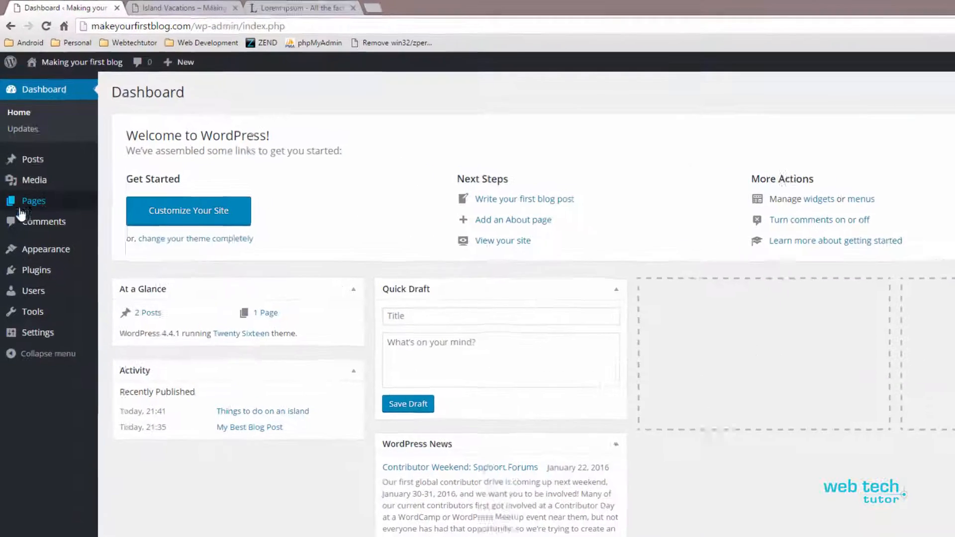
Create a new page and title it "My First Page"
{"action": "mouse_move", "coordinate": [27, 163]}
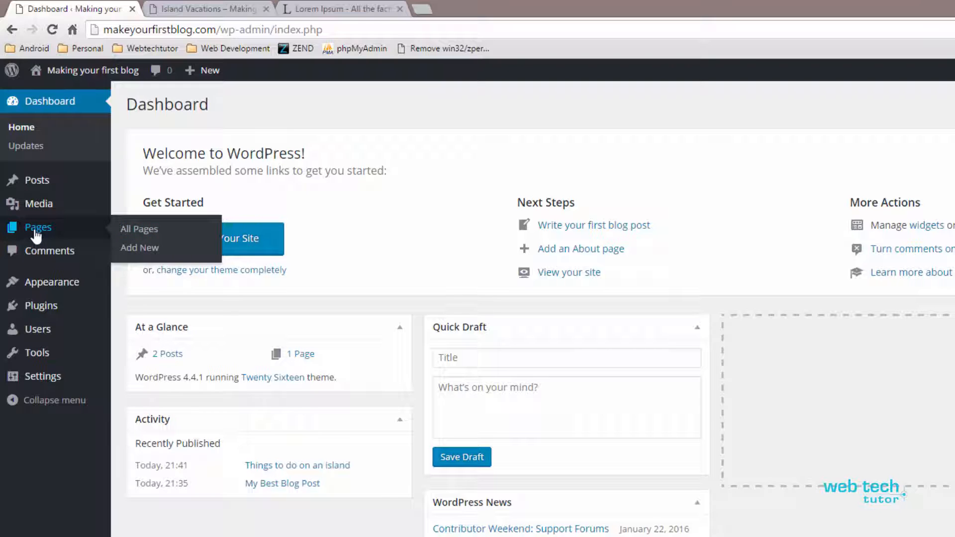
{"action": "left_click", "coordinate": [128, 248]}
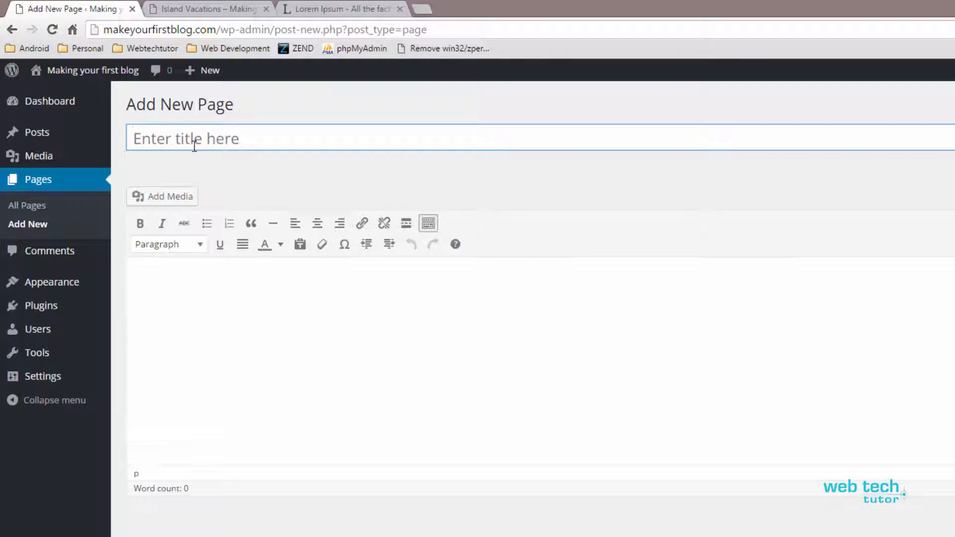
{"action": "left_click", "coordinate": [194, 145]}
{"action": "type", "text": "My "}
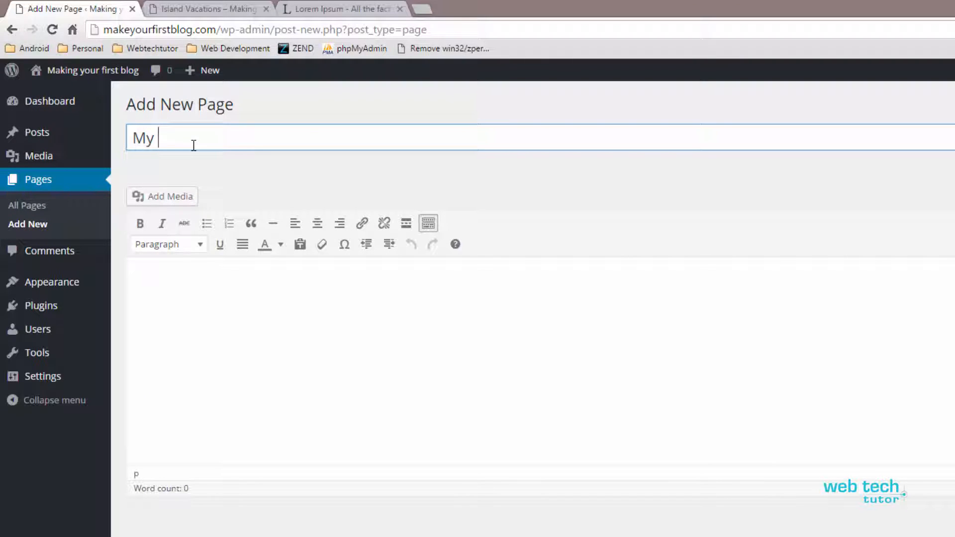
{"action": "type", "text": "First Page"}
{"action": "left_click", "coordinate": [174, 271]}
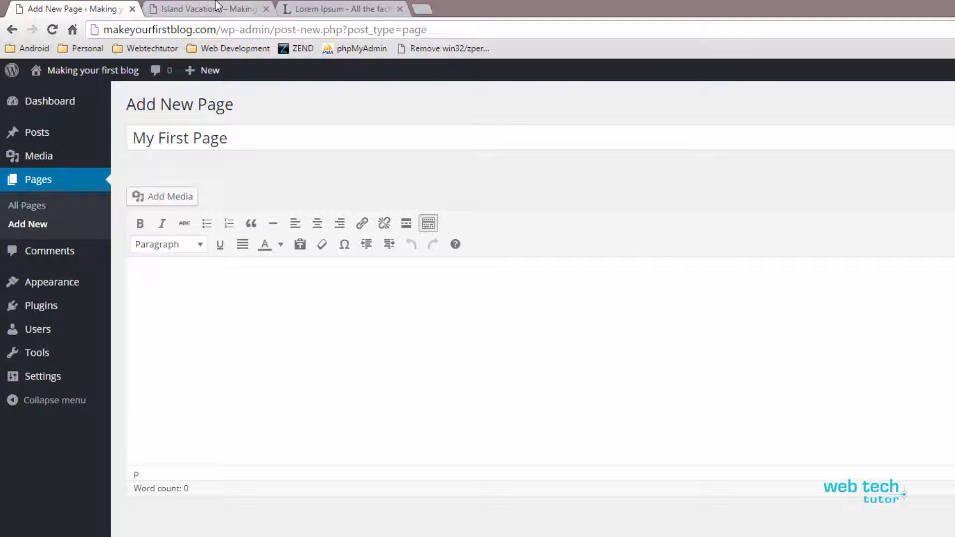
Switch to the Lorem Ipsum site and generate 3 paragraphs of placeholder text
{"action": "left_click", "coordinate": [338, 9]}
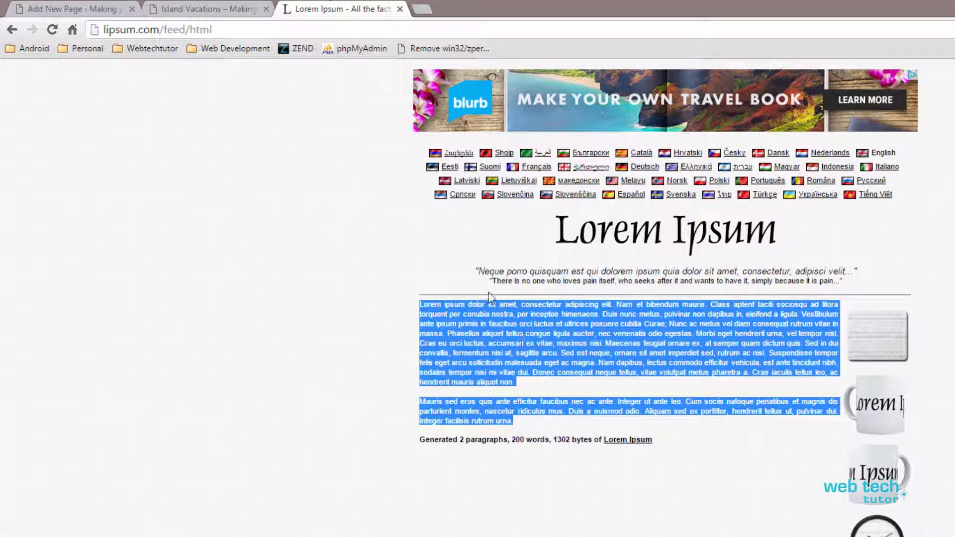
{"action": "left_click", "coordinate": [12, 30]}
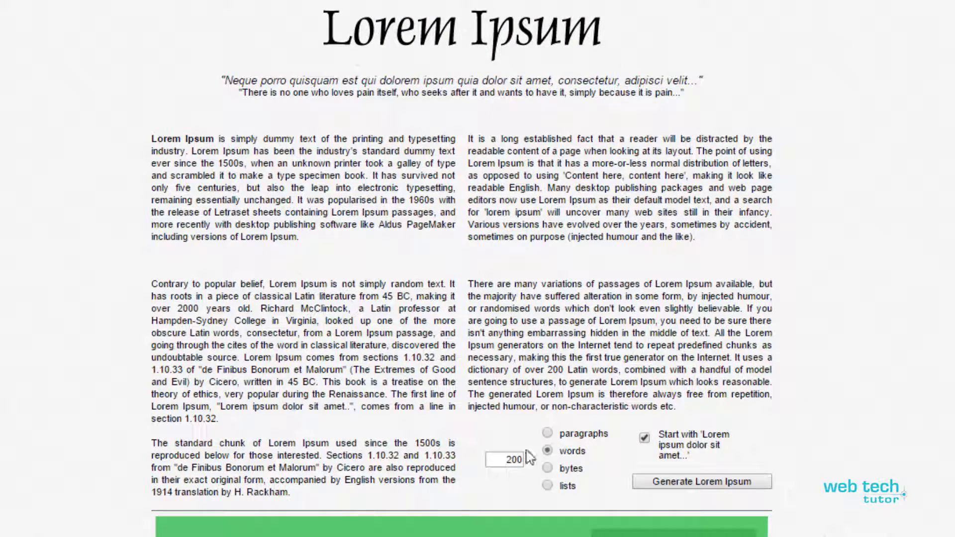
{"action": "left_click", "coordinate": [728, 482]}
{"action": "double_click", "coordinate": [517, 458]}
{"action": "type", "text": "3"}
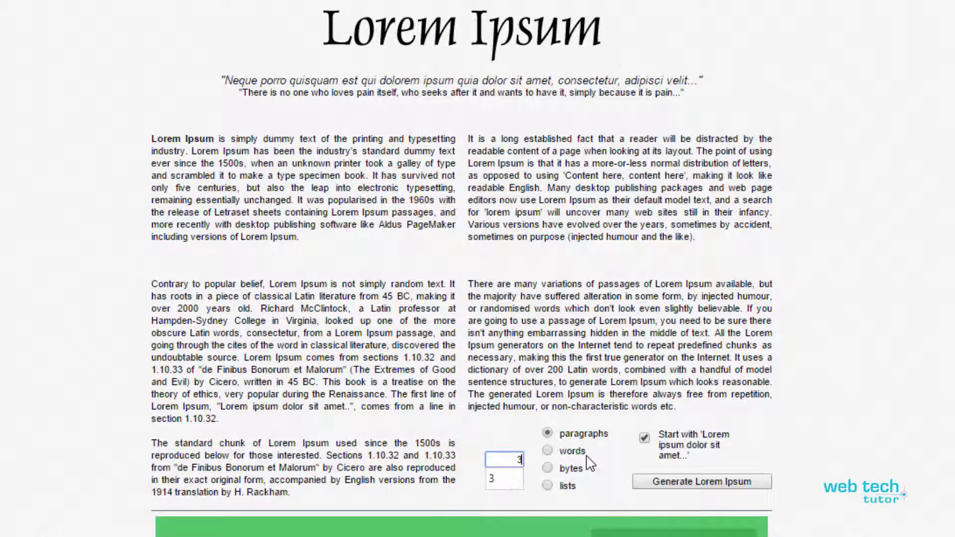
{"action": "left_click", "coordinate": [701, 481]}
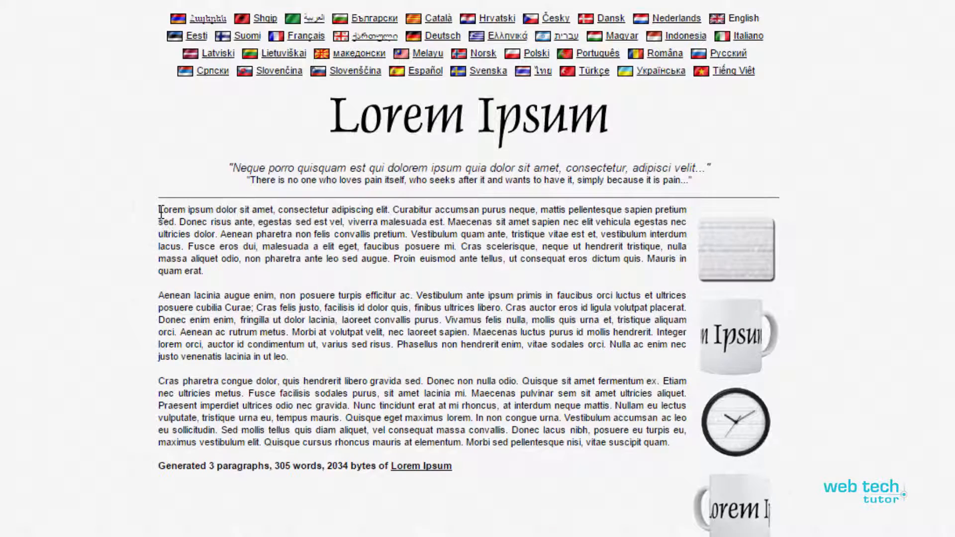
Copy all three generated Lorem Ipsum paragraphs into the body of the new WordPress page
{"action": "left_click_drag", "start_coordinate": [158, 208], "coordinate": [673, 452]}
{"action": "key", "text": "ctrl+c"}
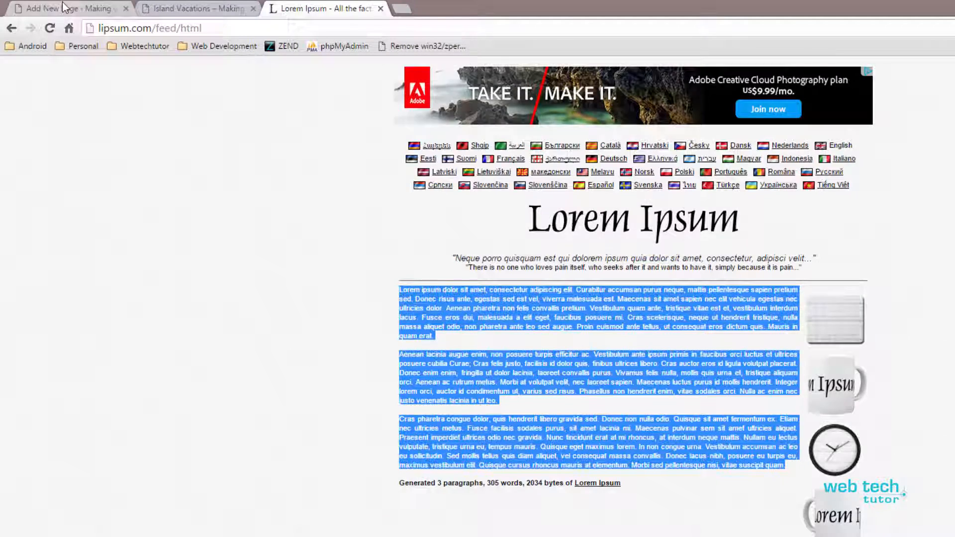
{"action": "left_click", "coordinate": [65, 8]}
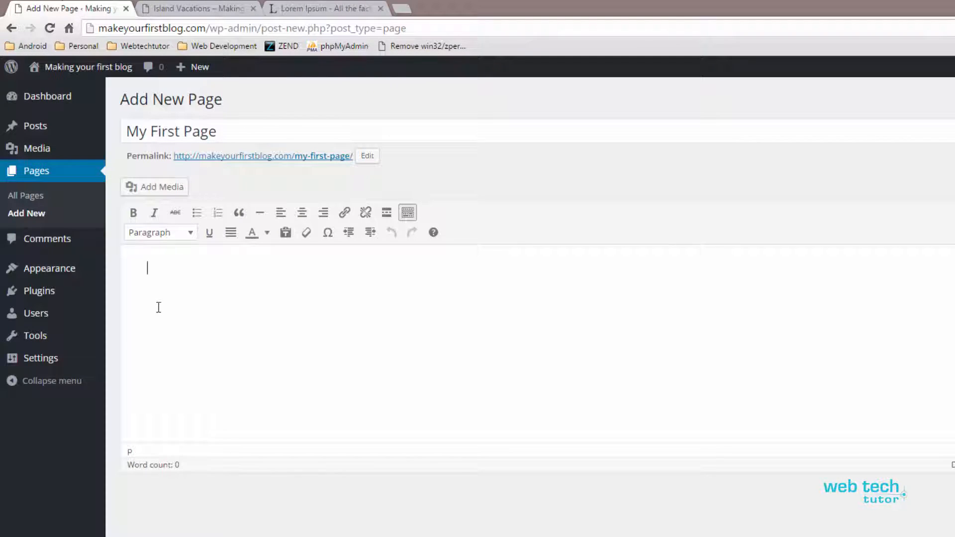
{"action": "key", "text": "ctrl+v"}
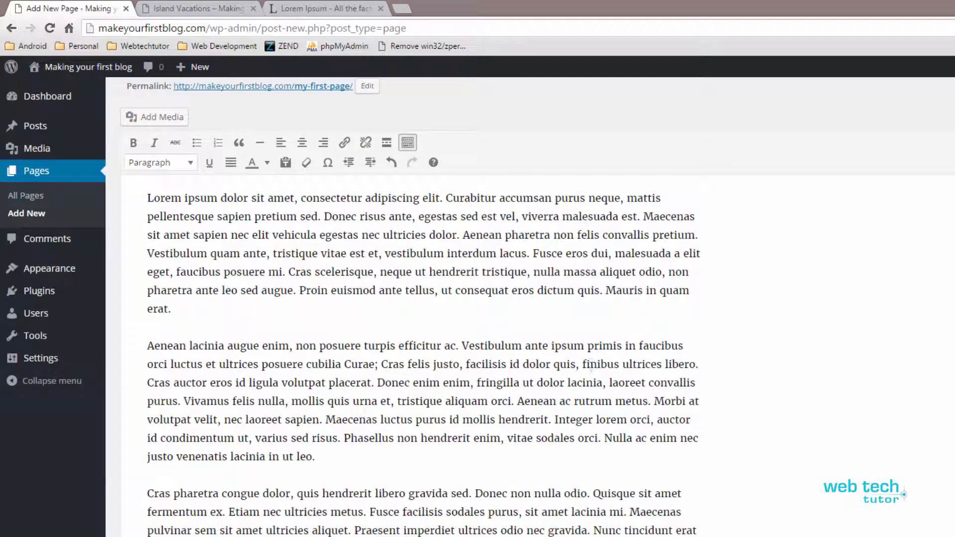
Check which parent pages are offered in the page attributes
{"action": "scroll", "coordinate": [538, 298], "scroll_direction": "up", "scroll_amount": 2}
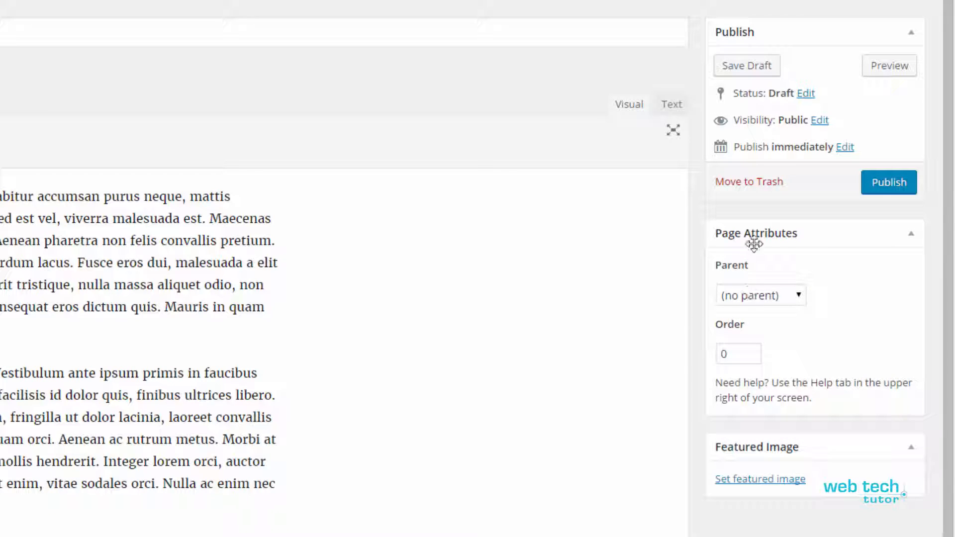
{"action": "left_click", "coordinate": [795, 302]}
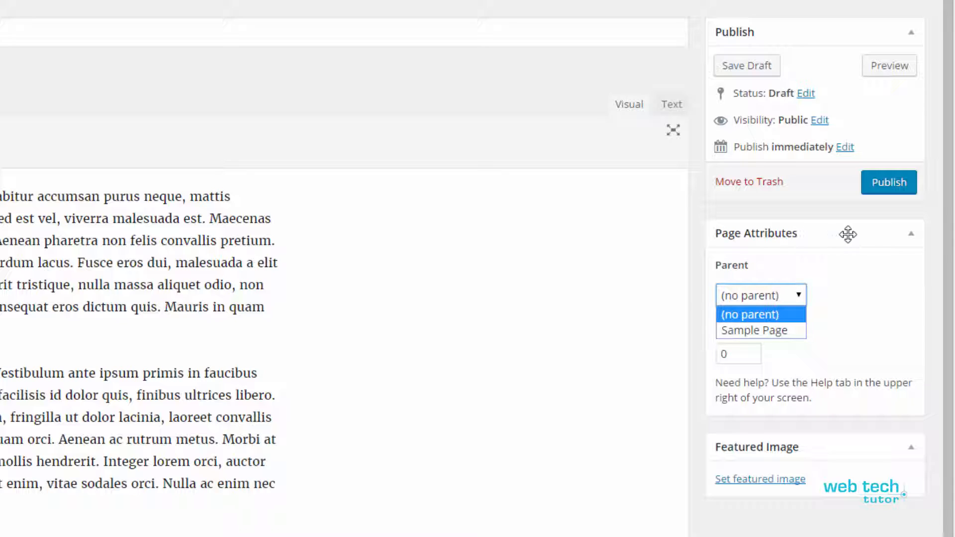
{"action": "left_click", "coordinate": [931, 221]}
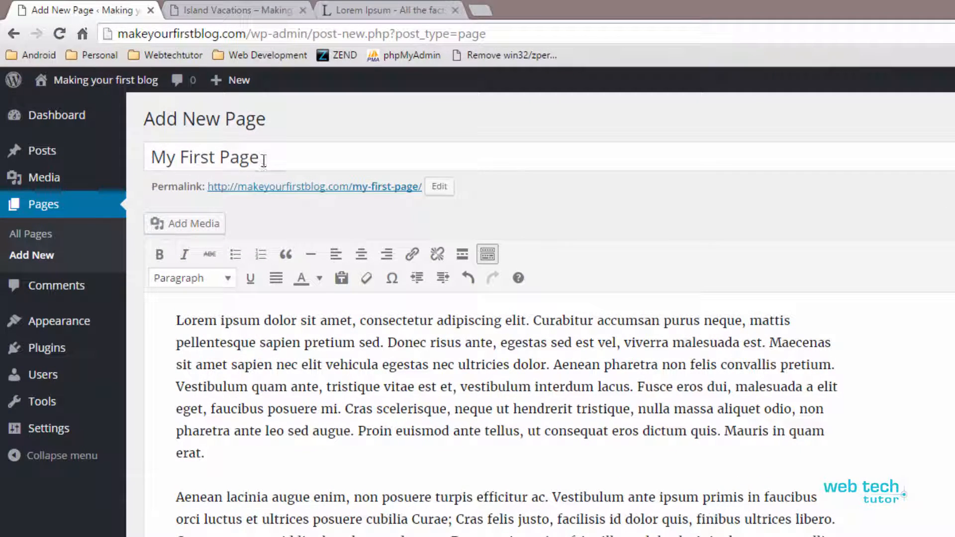
Replace the page title with "About Us"
{"action": "left_click_drag", "start_coordinate": [264, 160], "coordinate": [122, 160]}
{"action": "key", "text": "BackSpace"}
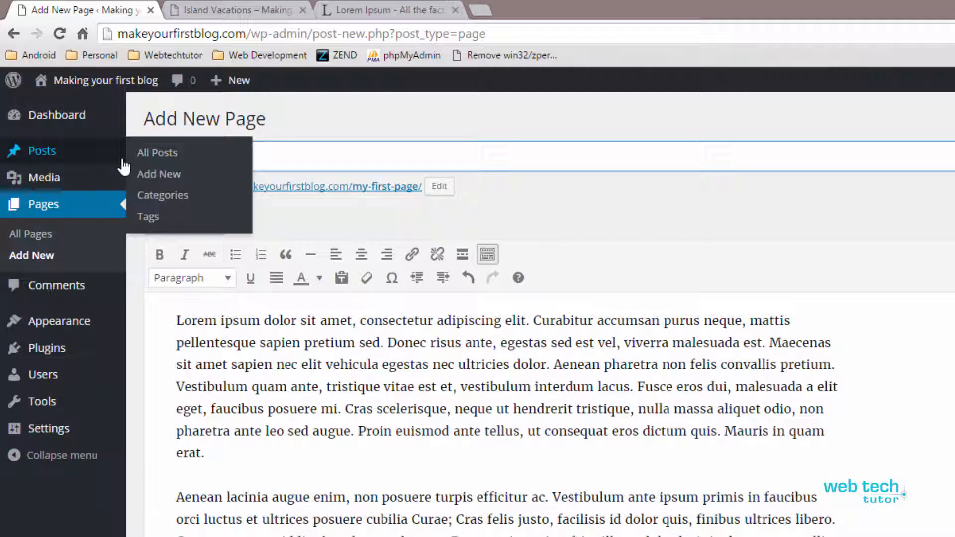
{"action": "type", "text": "About"}
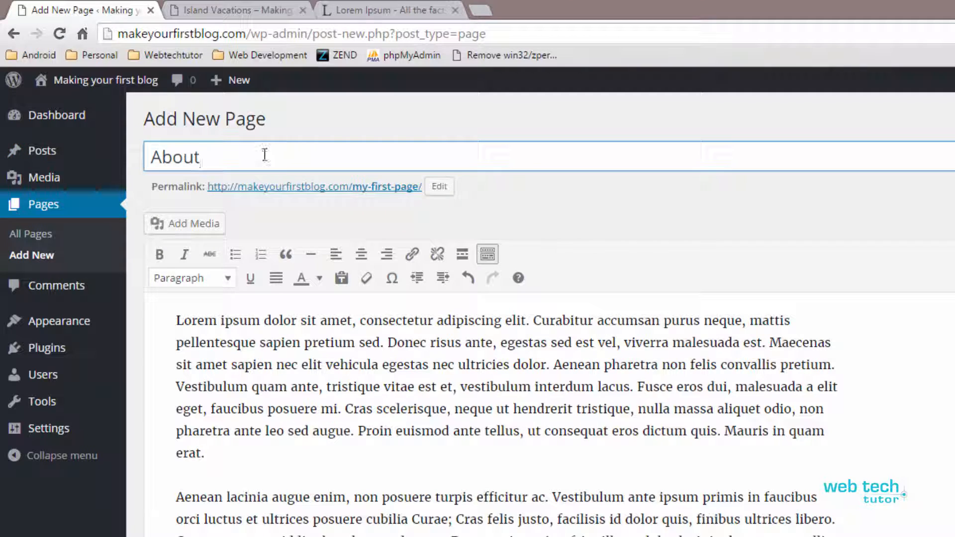
{"action": "type", "text": " us"}
{"action": "left_click_drag", "start_coordinate": [216, 155], "coordinate": [205, 156]}
{"action": "type", "text": "U"}
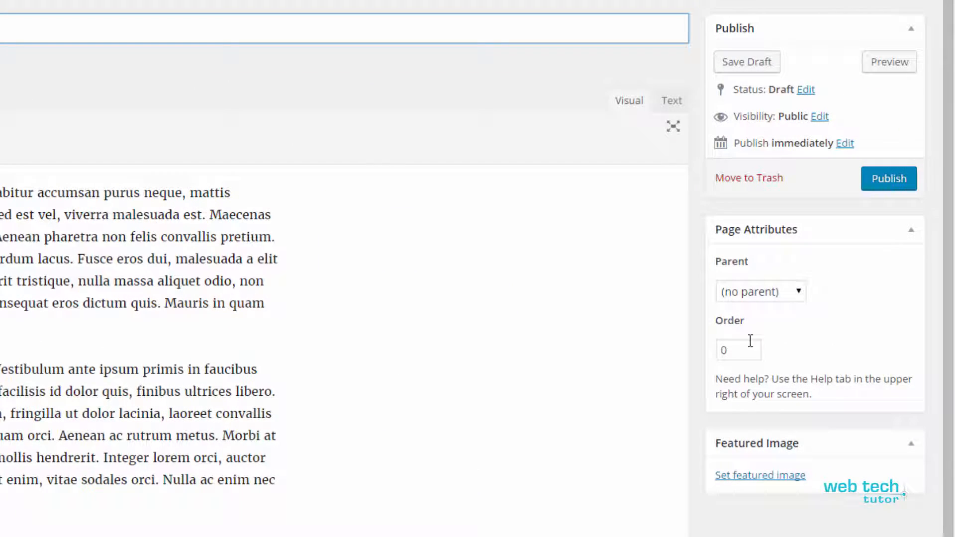
Examine the Order value and the Parent choices in the page attributes
{"action": "left_click_drag", "start_coordinate": [738, 348], "coordinate": [721, 350]}
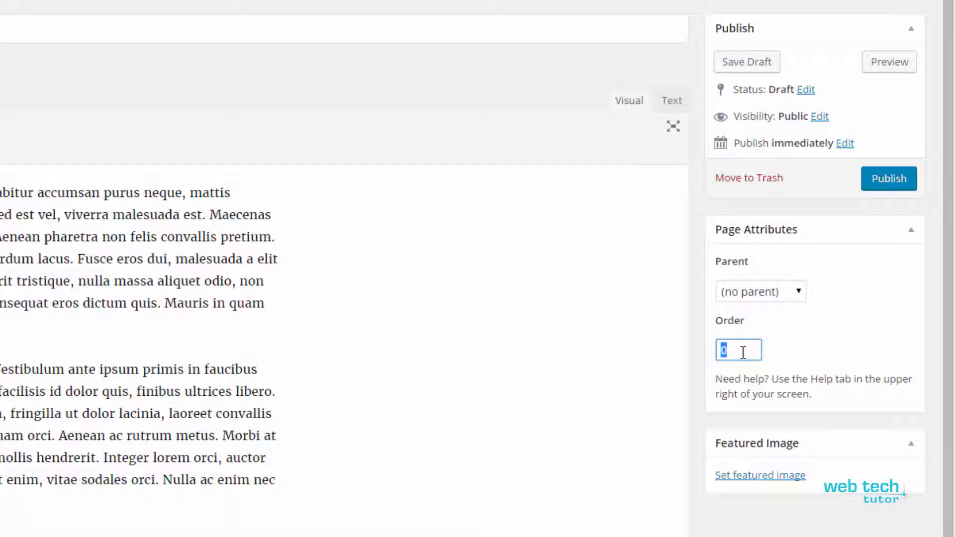
{"action": "left_click", "coordinate": [738, 351]}
{"action": "double_click", "coordinate": [759, 353]}
{"action": "left_click", "coordinate": [938, 136]}
{"action": "left_click", "coordinate": [796, 293]}
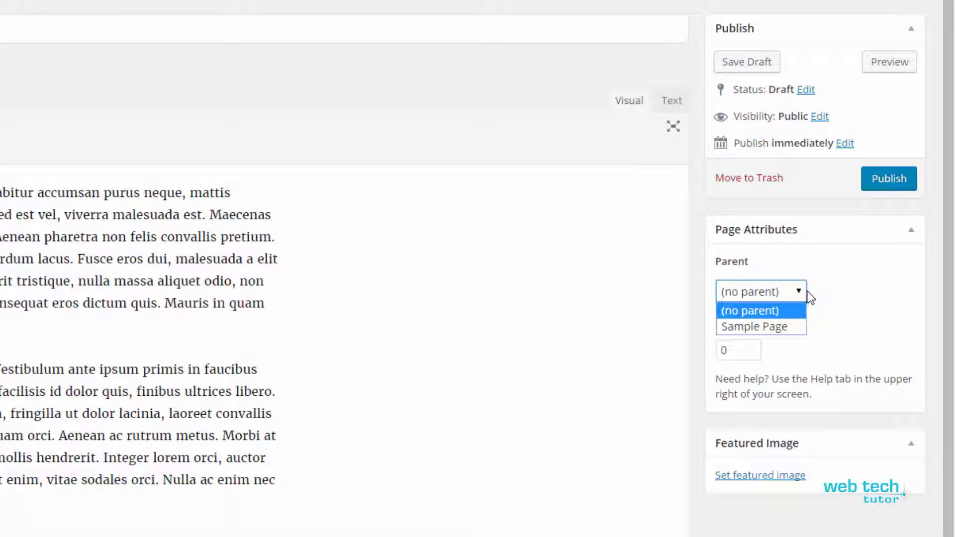
{"action": "left_click", "coordinate": [748, 312]}
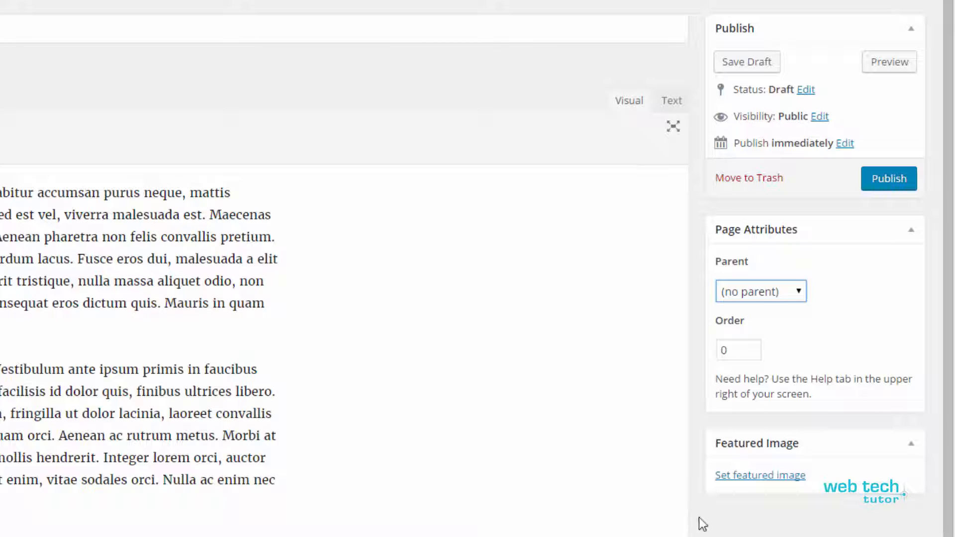
{"action": "left_click", "coordinate": [747, 532]}
Publish the About Us page and look over the live page in a separate browser tab
{"action": "left_click", "coordinate": [892, 182]}
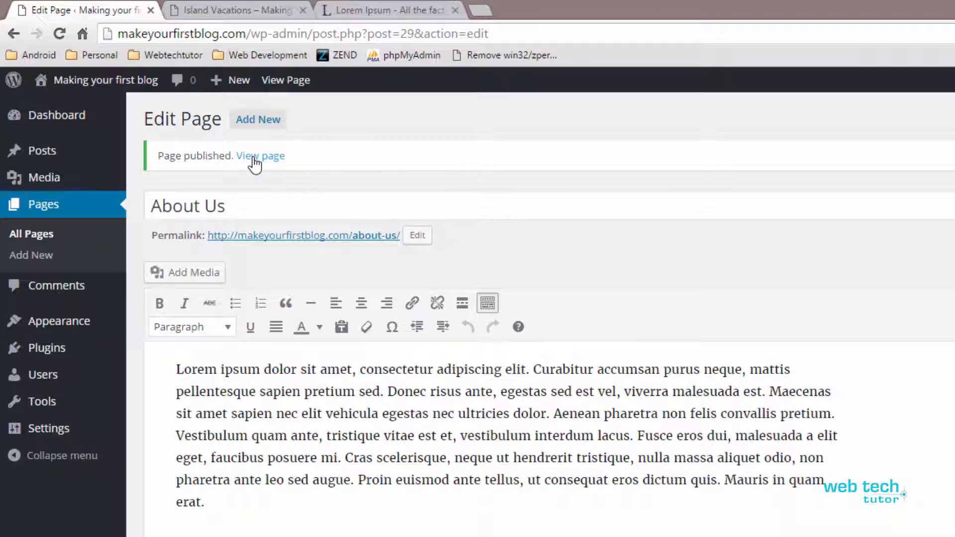
{"action": "middle_click", "coordinate": [253, 158]}
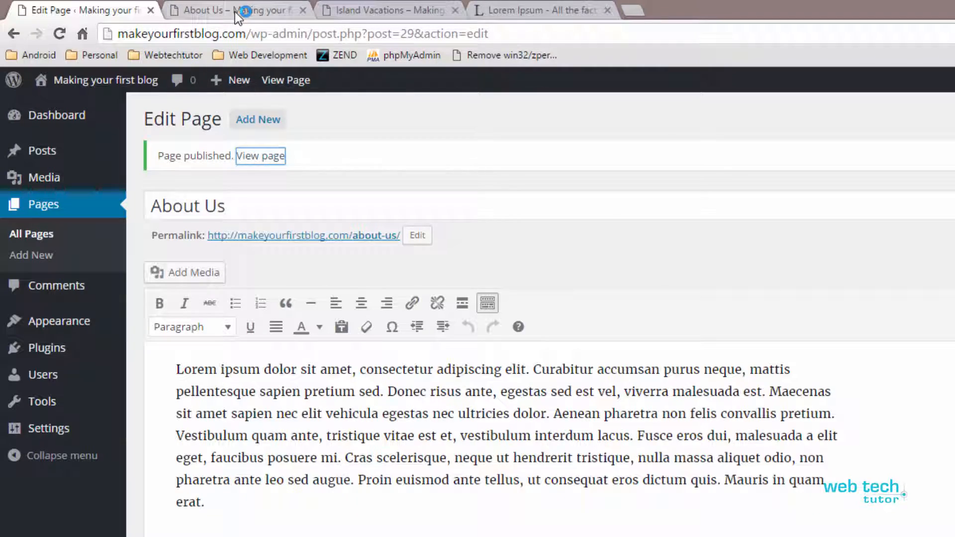
{"action": "left_click", "coordinate": [235, 11]}
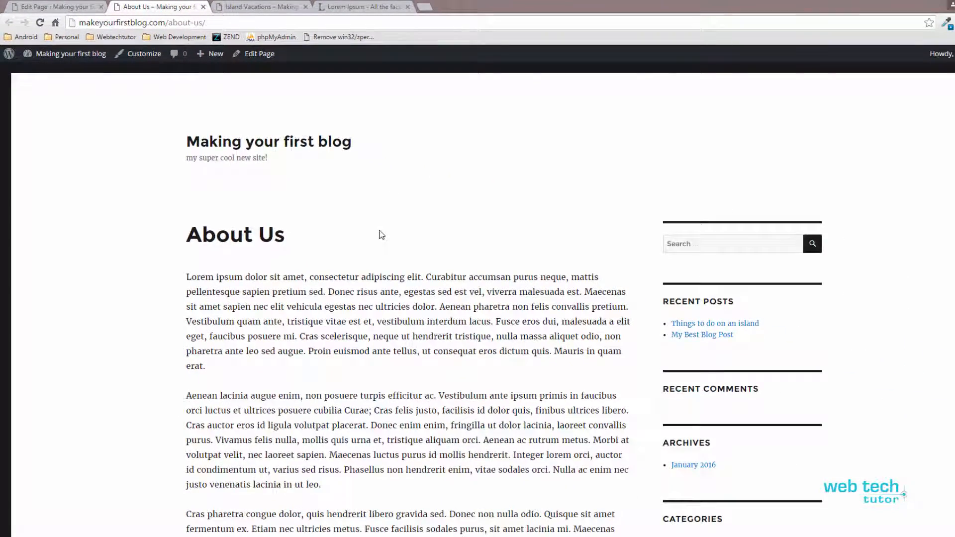
{"action": "scroll", "coordinate": [409, 258], "scroll_direction": "down", "scroll_amount": 6}
{"action": "scroll", "coordinate": [409, 257], "scroll_direction": "up", "scroll_amount": 6}
{"action": "scroll", "coordinate": [409, 259], "scroll_direction": "down", "scroll_amount": 1}
{"action": "scroll", "coordinate": [300, 257], "scroll_direction": "down", "scroll_amount": 3}
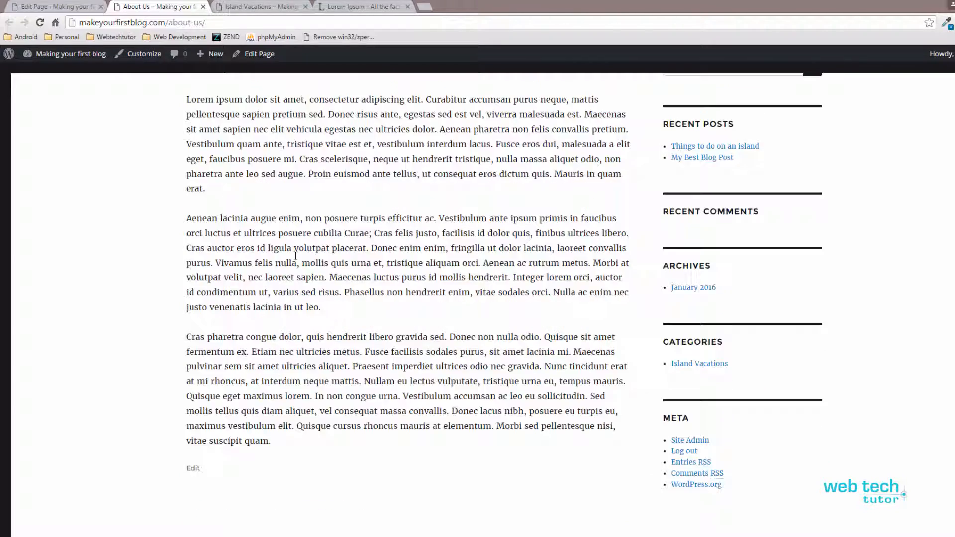
{"action": "scroll", "coordinate": [295, 256], "scroll_direction": "up", "scroll_amount": 4}
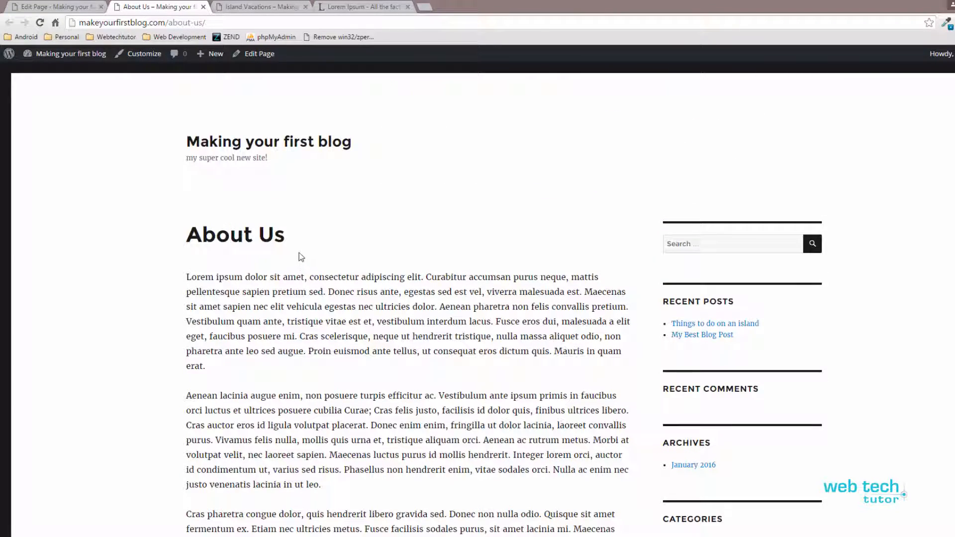
Return to the page editor and start another new page titled "Home"
{"action": "left_click", "coordinate": [81, 8]}
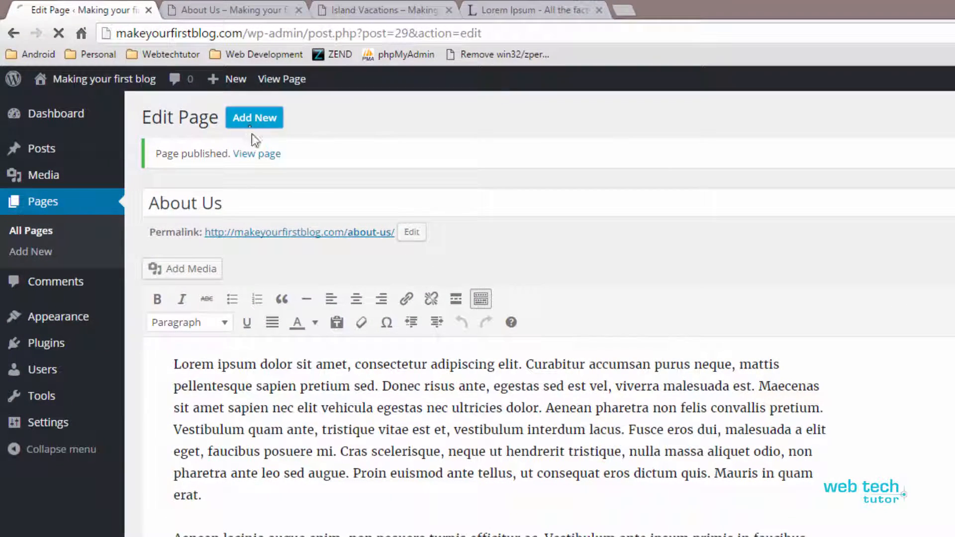
{"action": "left_click", "coordinate": [240, 111]}
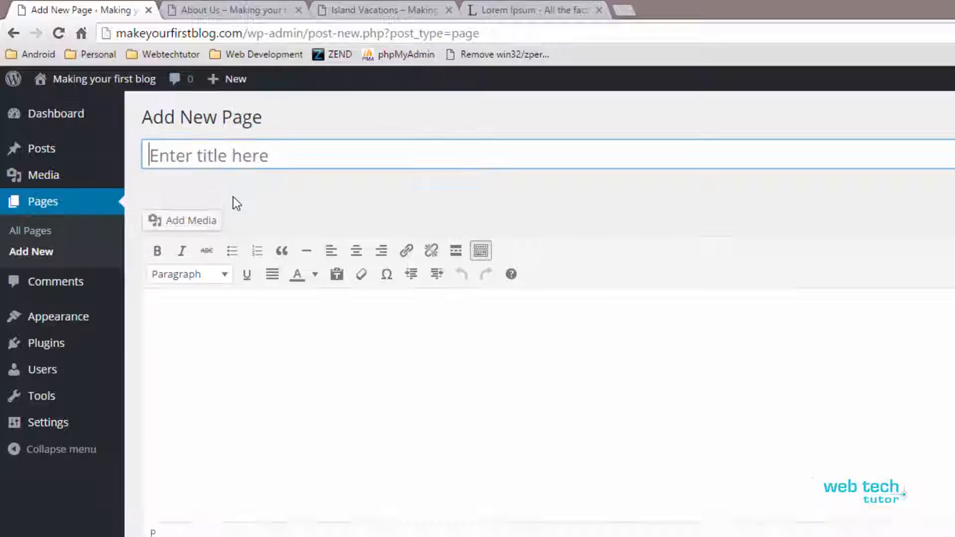
{"action": "left_click", "coordinate": [250, 158]}
{"action": "type", "text": "Home"}
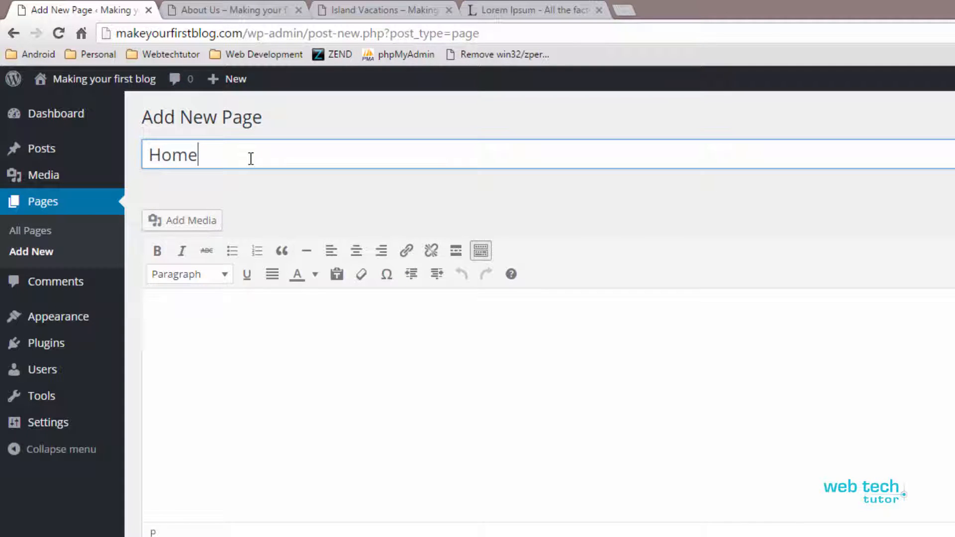
{"action": "left_click", "coordinate": [190, 328]}
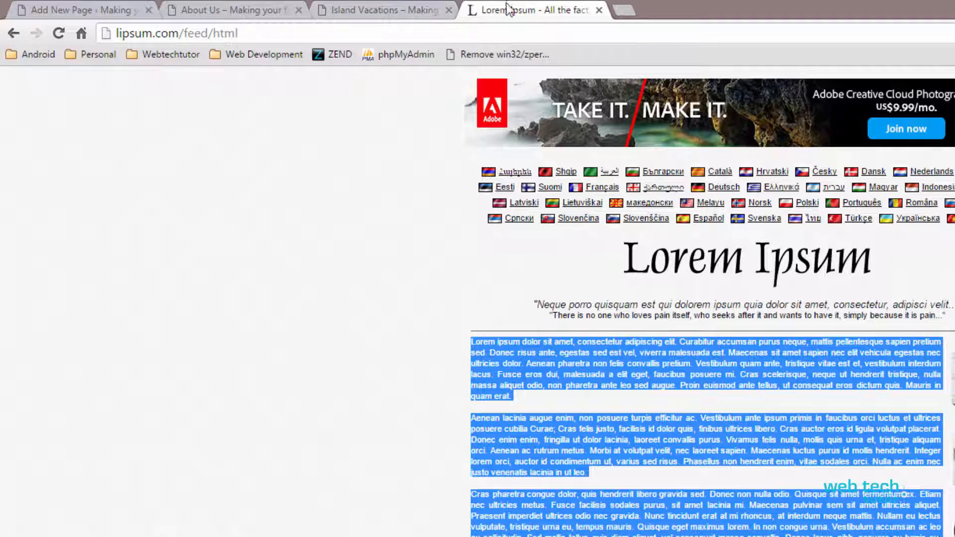
Copy the second Lorem Ipsum paragraph into the Home page body and split it before "Aenean ac rutrum metus"
{"action": "left_click", "coordinate": [509, 10]}
{"action": "left_click", "coordinate": [408, 447]}
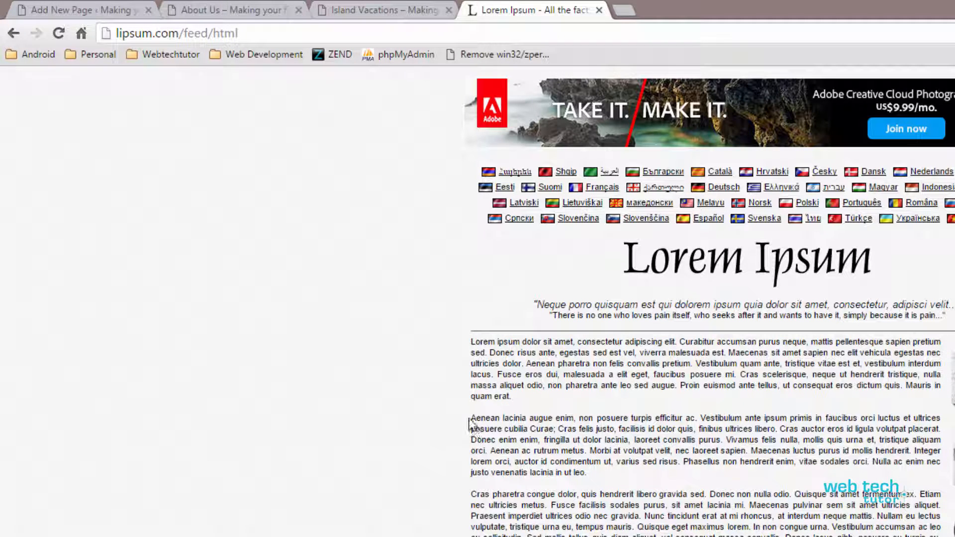
{"action": "left_click_drag", "start_coordinate": [471, 418], "coordinate": [591, 474]}
{"action": "key", "text": "ctrl+c"}
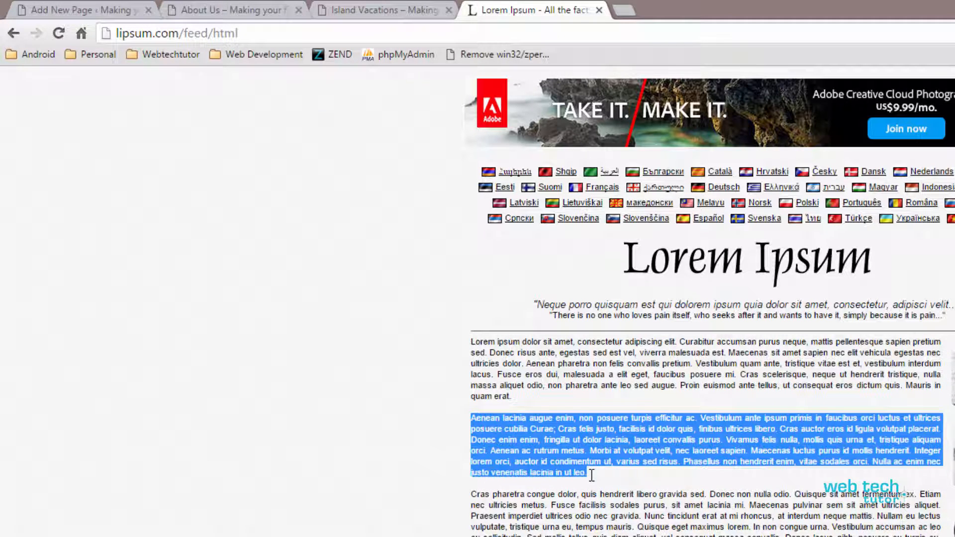
{"action": "left_click", "coordinate": [114, 10]}
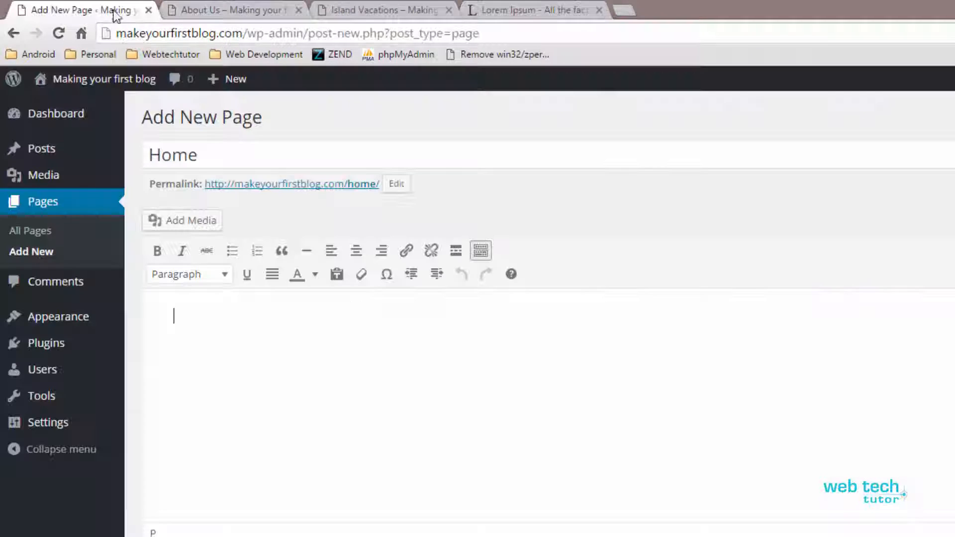
{"action": "left_click", "coordinate": [268, 353]}
{"action": "key", "text": "ctrl+v"}
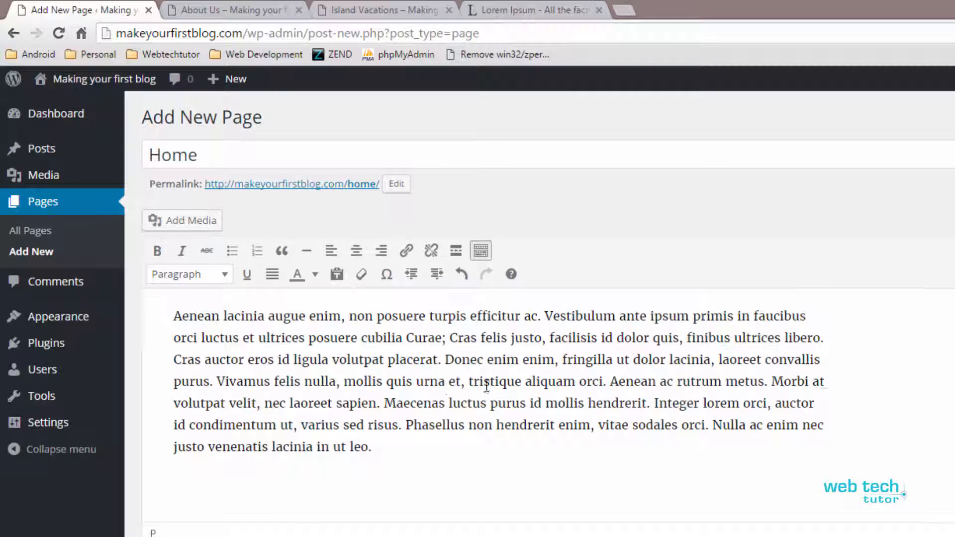
{"action": "left_click", "coordinate": [611, 381]}
{"action": "key", "text": "Return"}
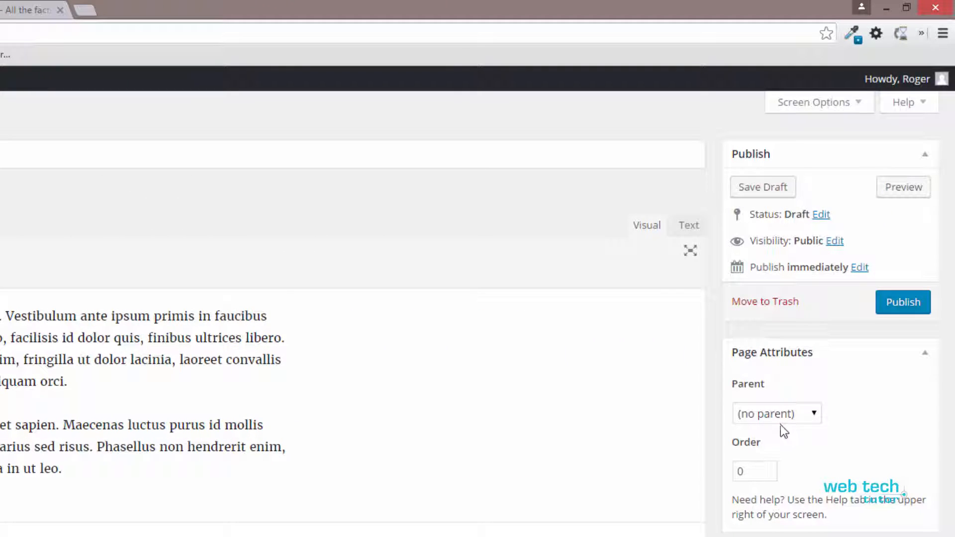
Publish the Home page and start another new page titled "Contact"
{"action": "left_click", "coordinate": [921, 310]}
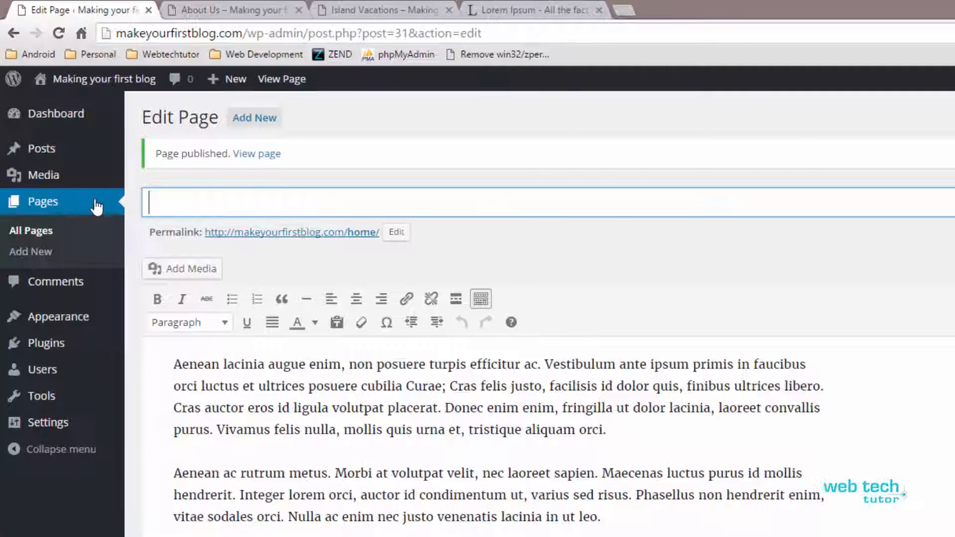
{"action": "type", "text": "Cont"}
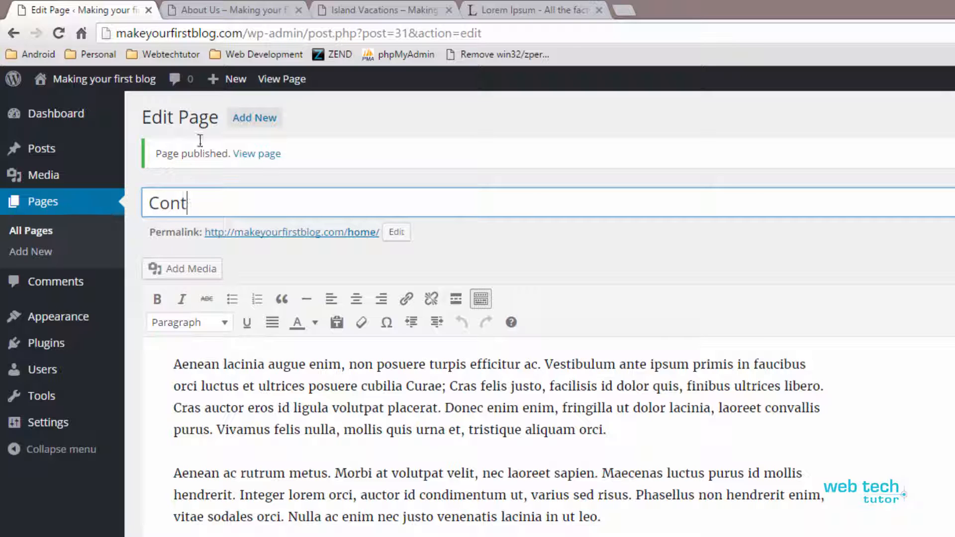
{"action": "left_click", "coordinate": [242, 119]}
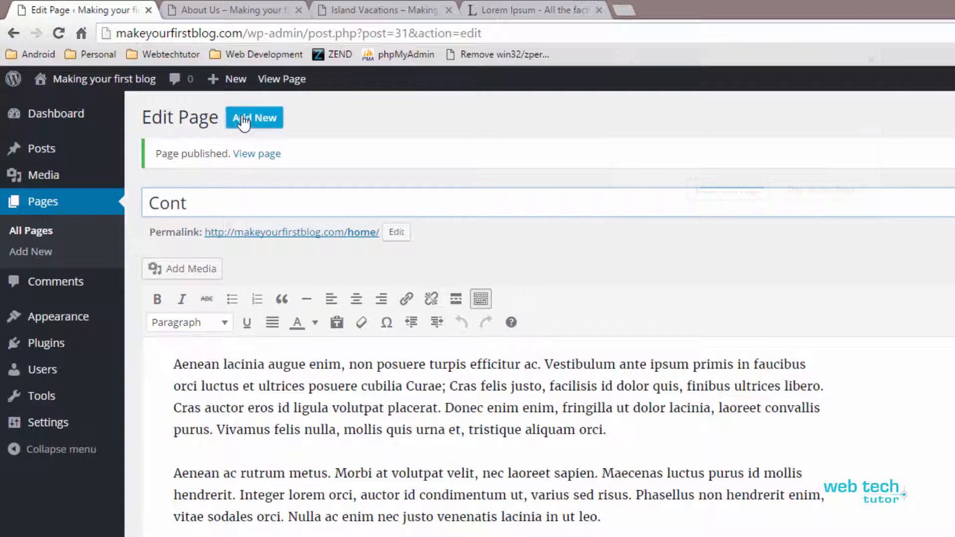
{"action": "left_click", "coordinate": [701, 200]}
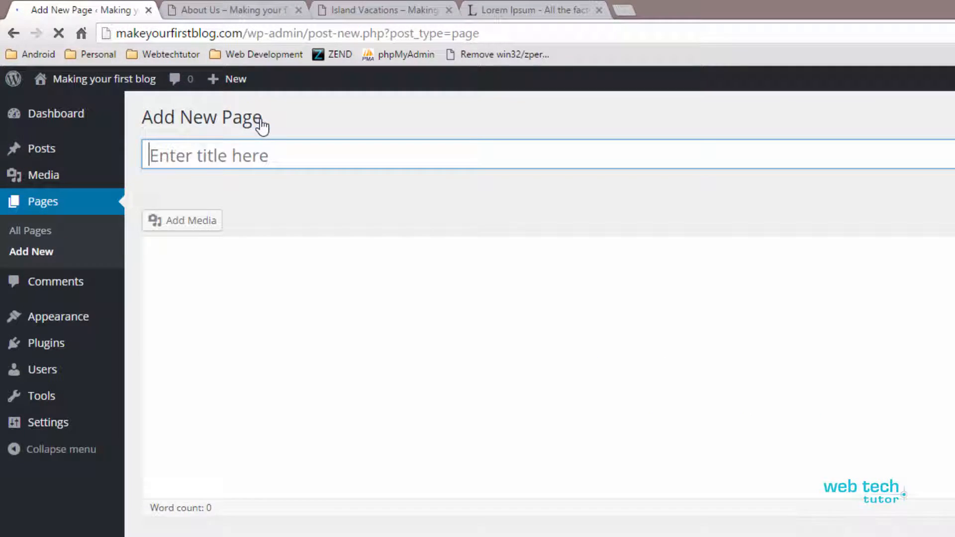
{"action": "left_click", "coordinate": [211, 157]}
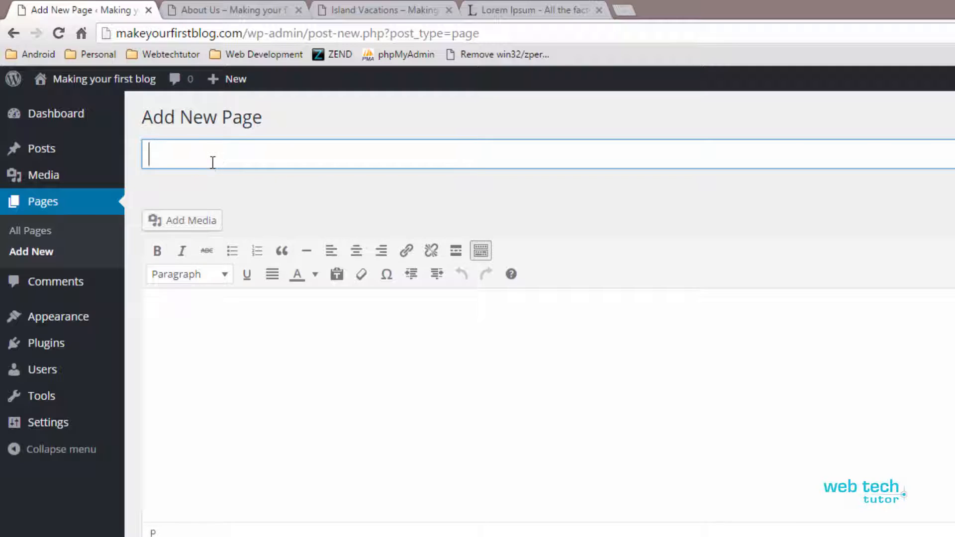
{"action": "type", "text": "Contact"}
{"action": "left_click", "coordinate": [218, 400]}
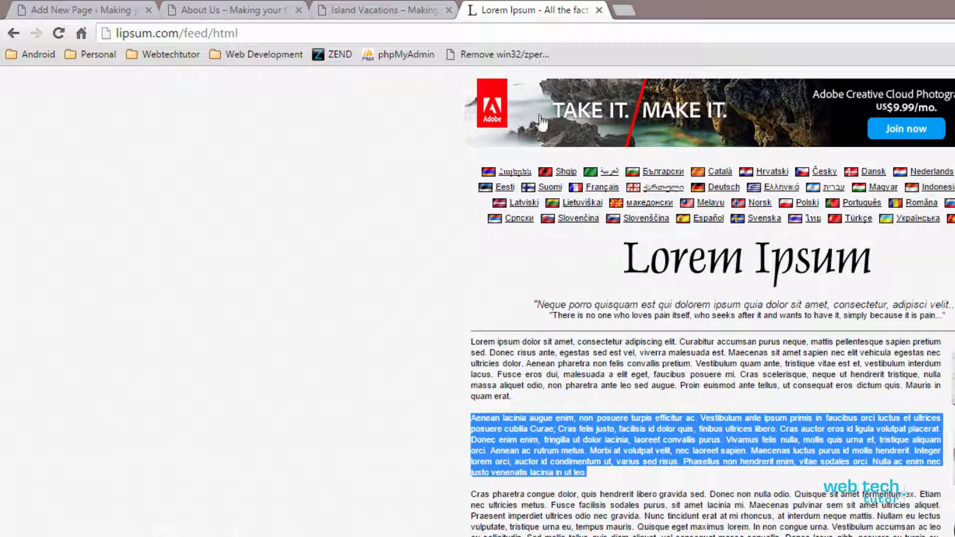
Copy the opening Lorem Ipsum text, from "Lorem ipsum dolor" to "viverra malesuada est.", into the Contact page body
{"action": "left_click", "coordinate": [532, 10]}
{"action": "left_click", "coordinate": [497, 354]}
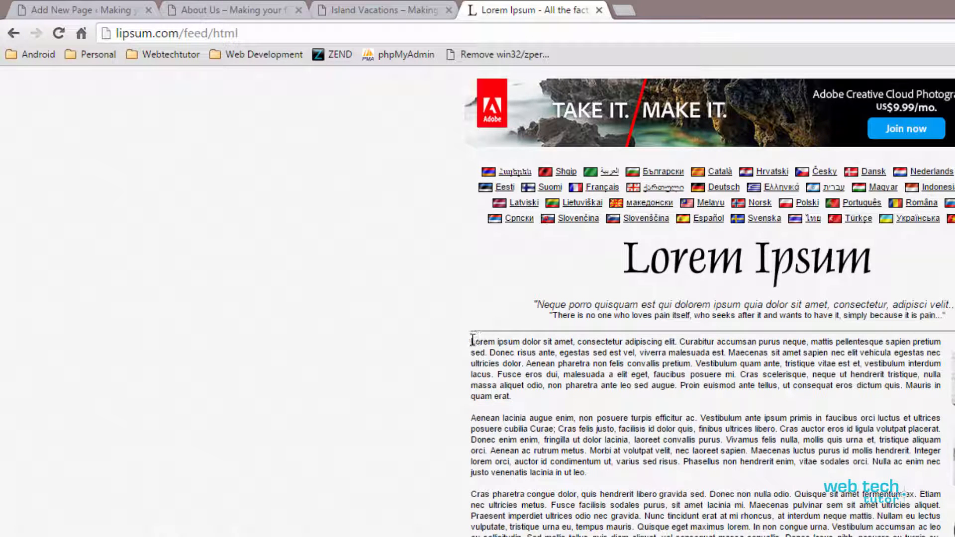
{"action": "left_click_drag", "start_coordinate": [472, 341], "coordinate": [729, 354]}
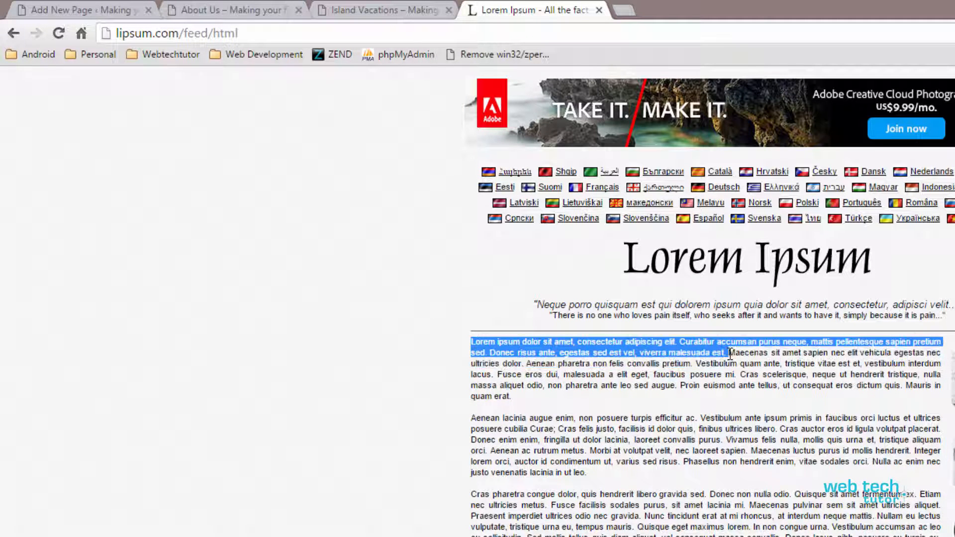
{"action": "right_click", "coordinate": [713, 349]}
{"action": "left_click", "coordinate": [747, 362]}
{"action": "left_click", "coordinate": [399, 7]}
{"action": "left_click", "coordinate": [283, 10]}
{"action": "left_click", "coordinate": [124, 10]}
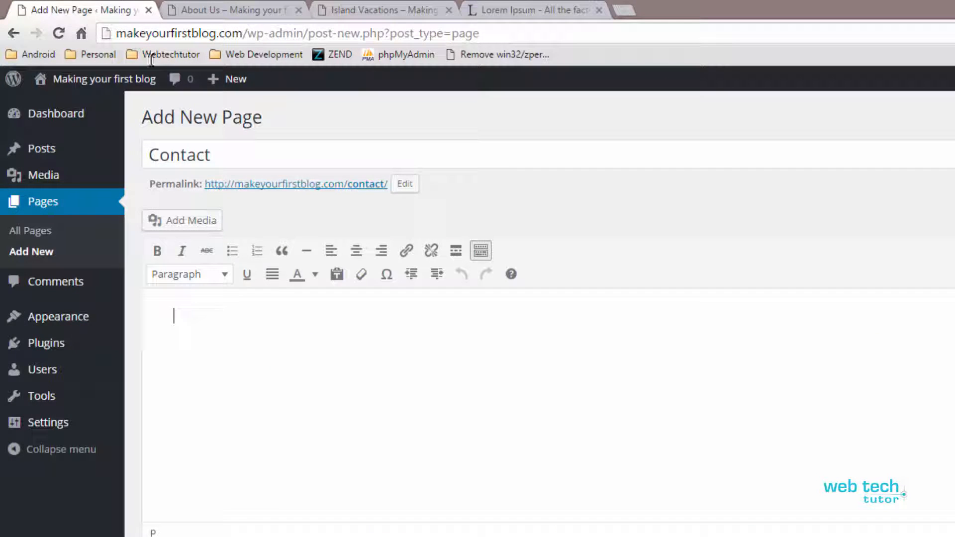
{"action": "key", "text": "ctrl+v"}
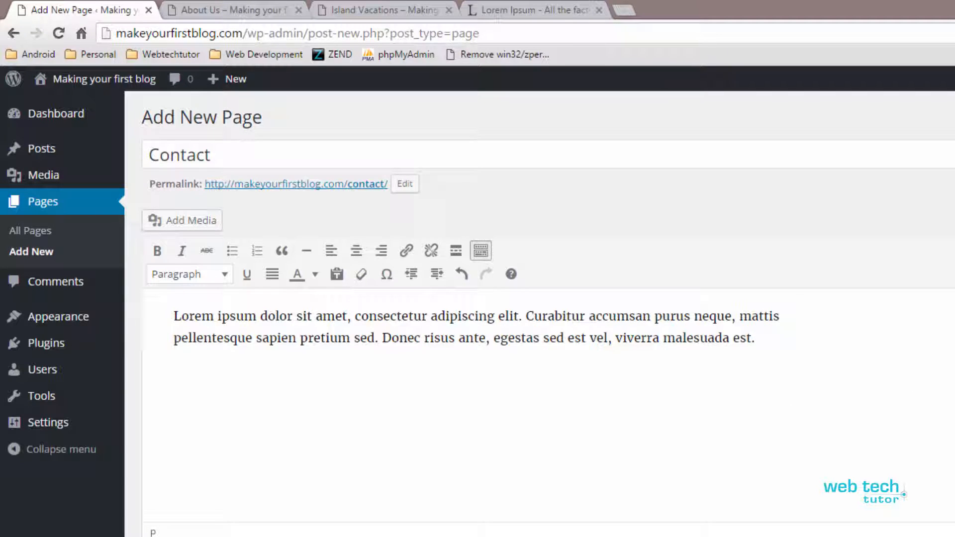
Publish the Contact page and start a new page titled "Services"
{"action": "left_click", "coordinate": [954, 304]}
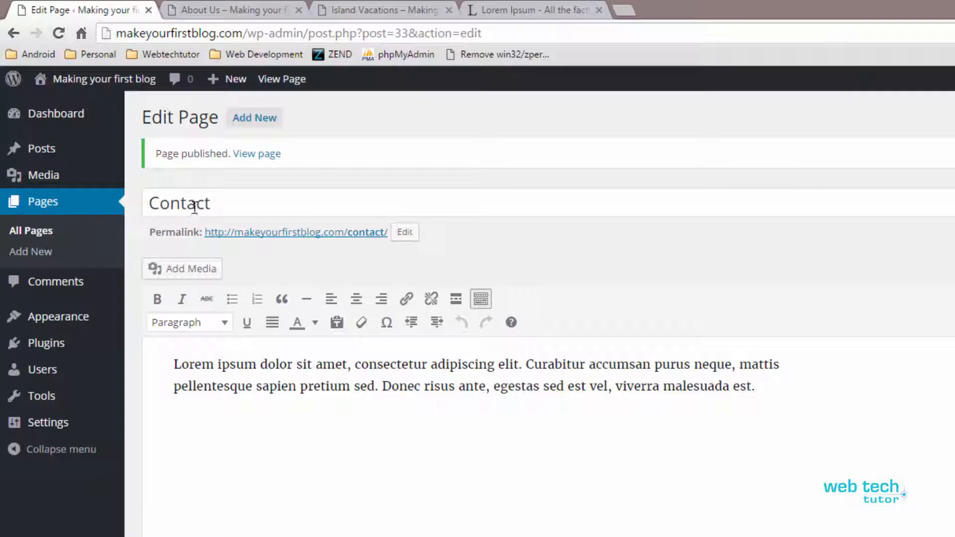
{"action": "left_click", "coordinate": [246, 123]}
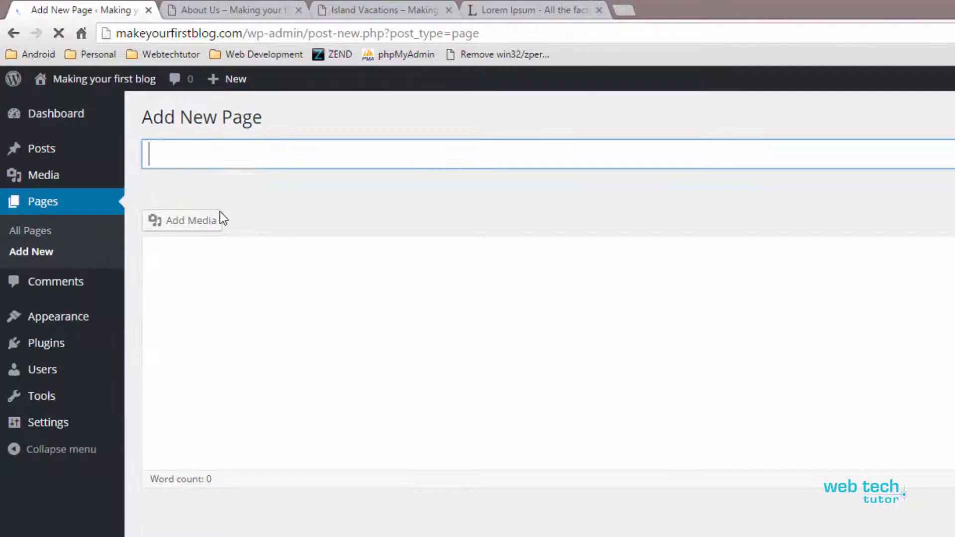
{"action": "type", "text": "Services"}
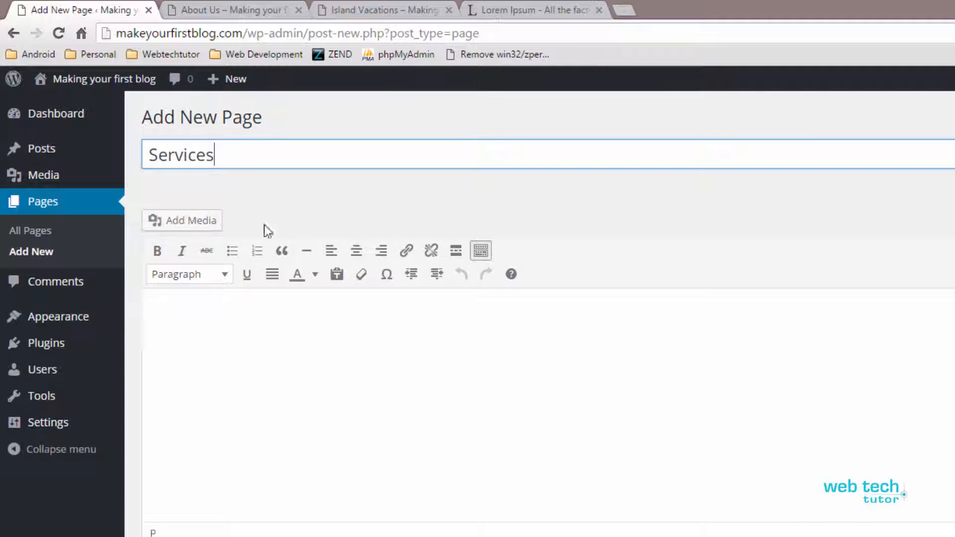
{"action": "left_click", "coordinate": [243, 342]}
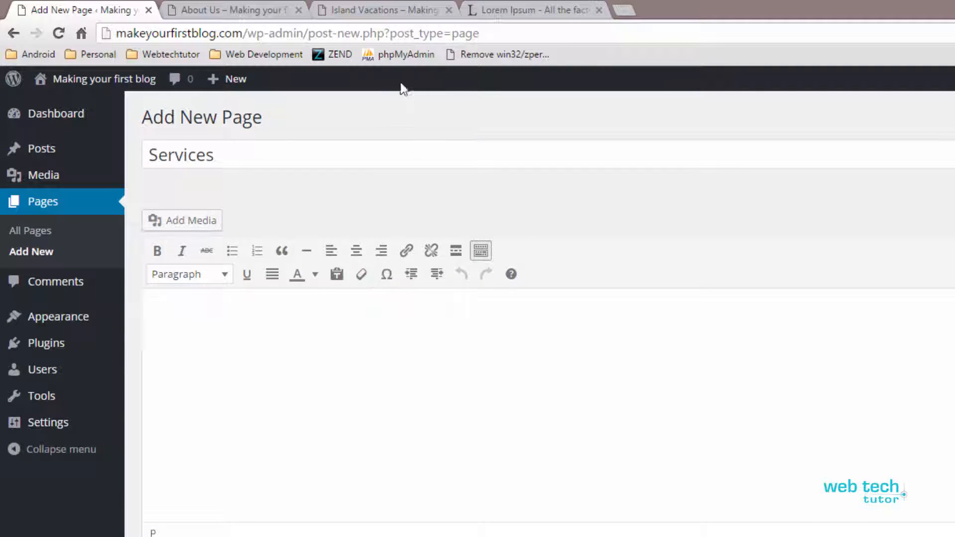
Copy the end of the first Lorem Ipsum paragraph, from "Aenean pharetra" to "Mauris in quam erat.", into the Services page body
{"action": "left_click", "coordinate": [511, 11]}
{"action": "left_click", "coordinate": [498, 364]}
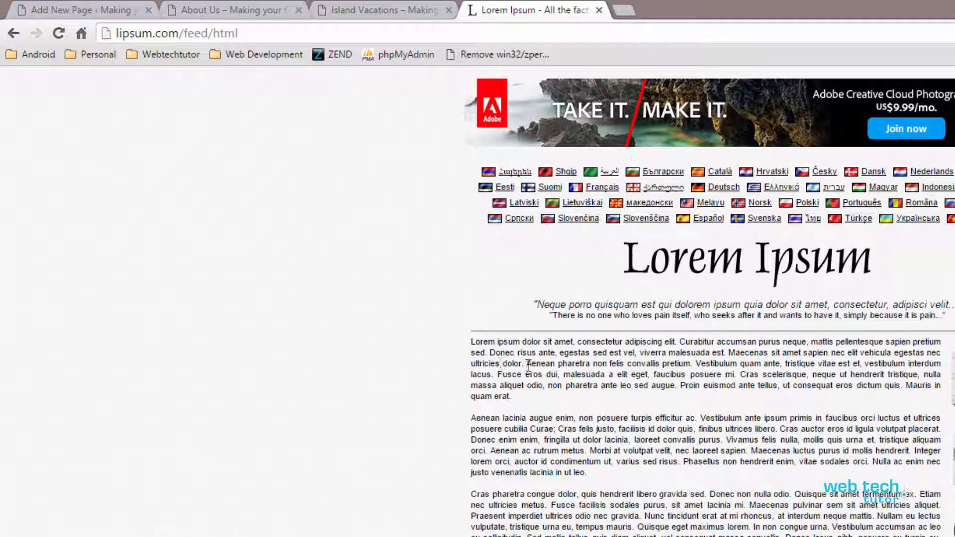
{"action": "left_click_drag", "start_coordinate": [528, 365], "coordinate": [545, 392]}
{"action": "key", "text": "ctrl+c"}
{"action": "left_click", "coordinate": [226, 10]}
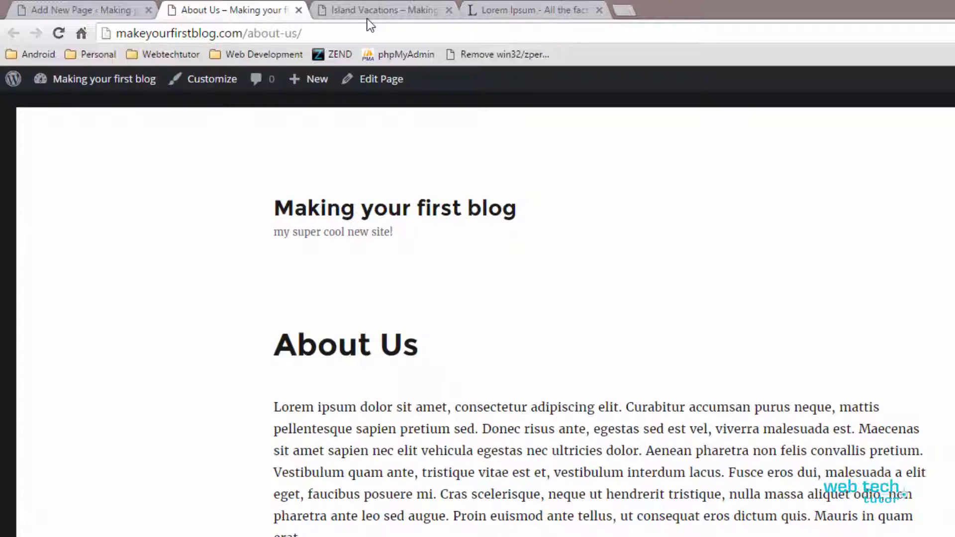
{"action": "left_click", "coordinate": [110, 4]}
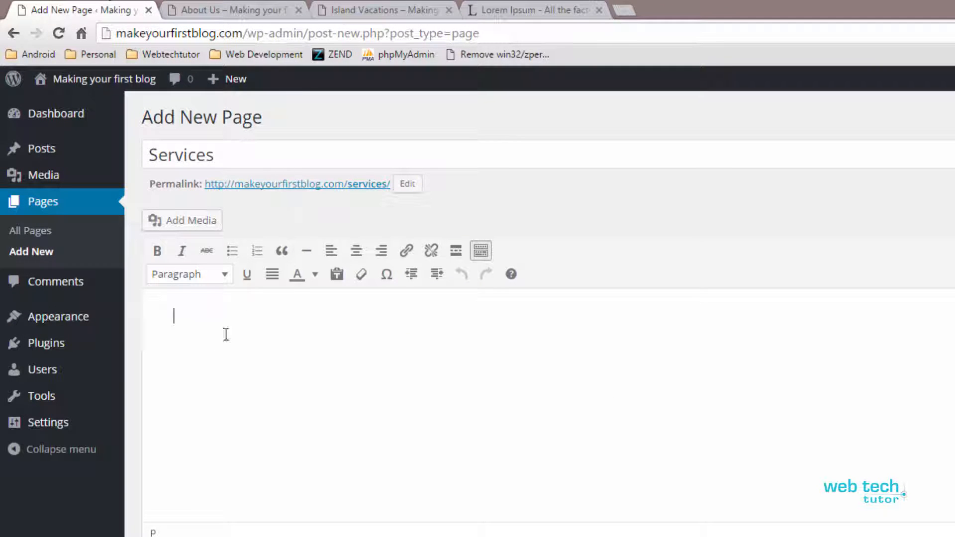
{"action": "key", "text": "ctrl+v"}
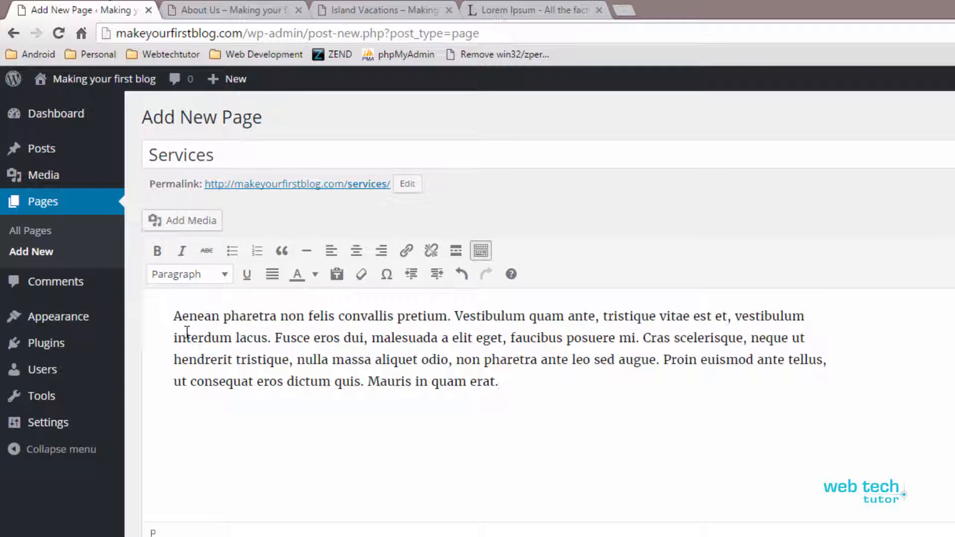
Split the Services text before "Vestibulum quam", "vestibulum interdum" and "Fusce eros", and remove everything after "malesuada a elit eget"
{"action": "left_click", "coordinate": [455, 316]}
{"action": "key", "text": "Return"}
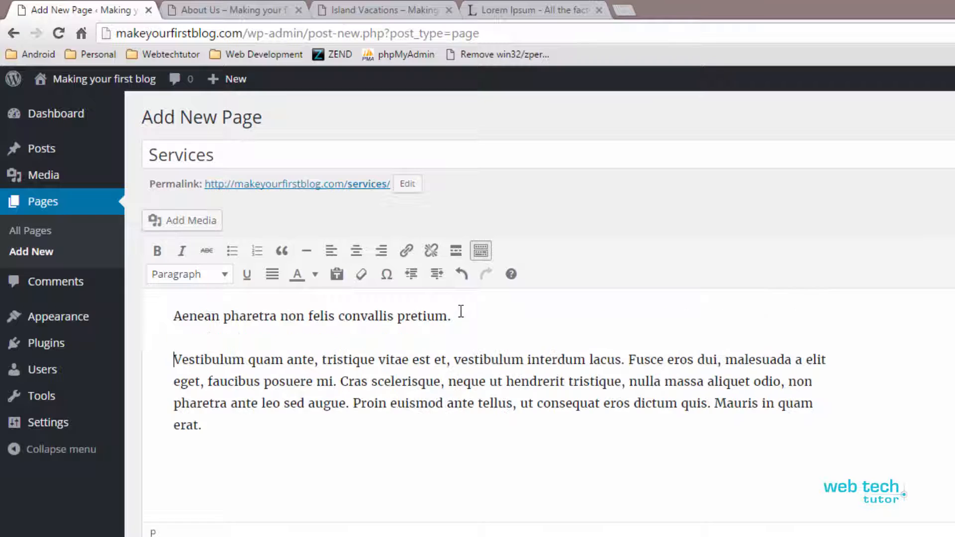
{"action": "left_click", "coordinate": [453, 360]}
{"action": "key", "text": "Return"}
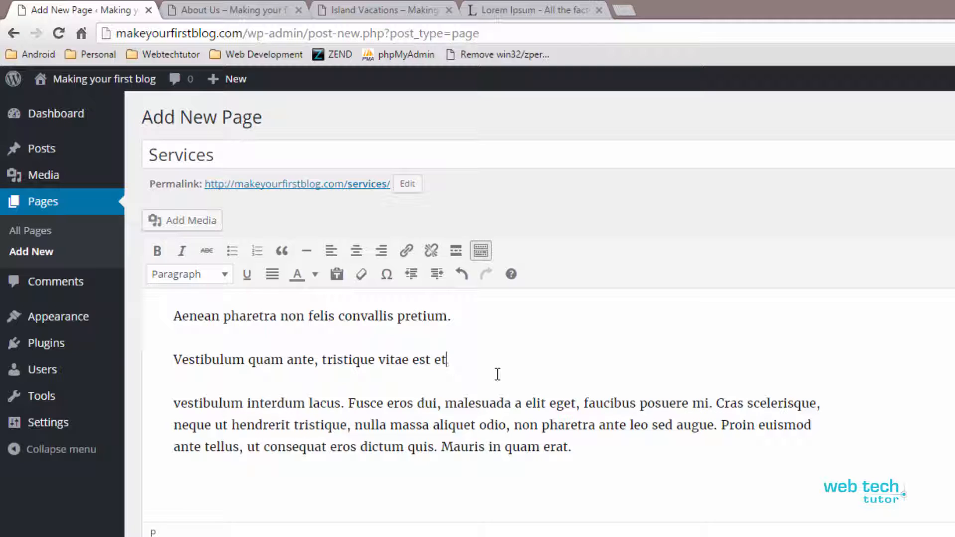
{"action": "left_click", "coordinate": [345, 403]}
{"action": "key", "text": "Return"}
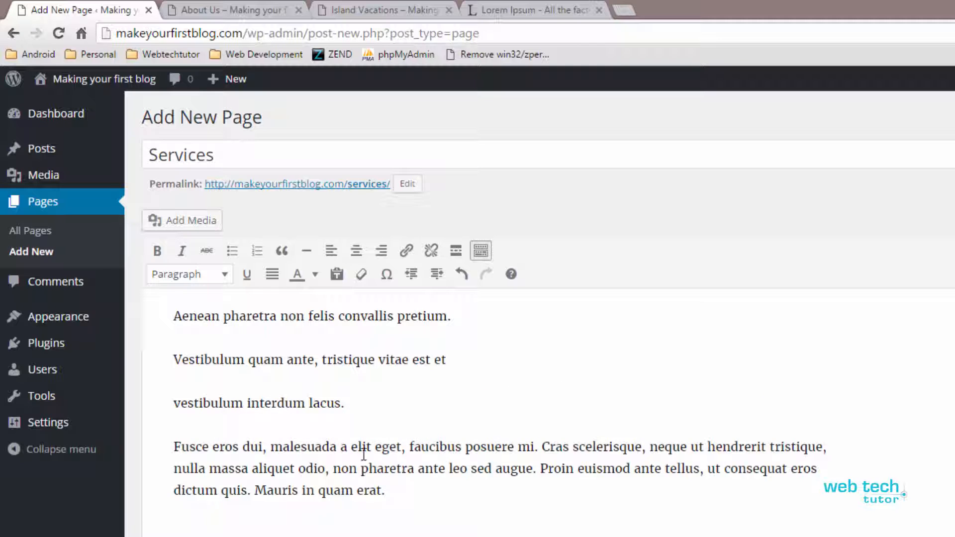
{"action": "left_click_drag", "start_coordinate": [402, 442], "coordinate": [452, 503]}
{"action": "key", "text": "Delete"}
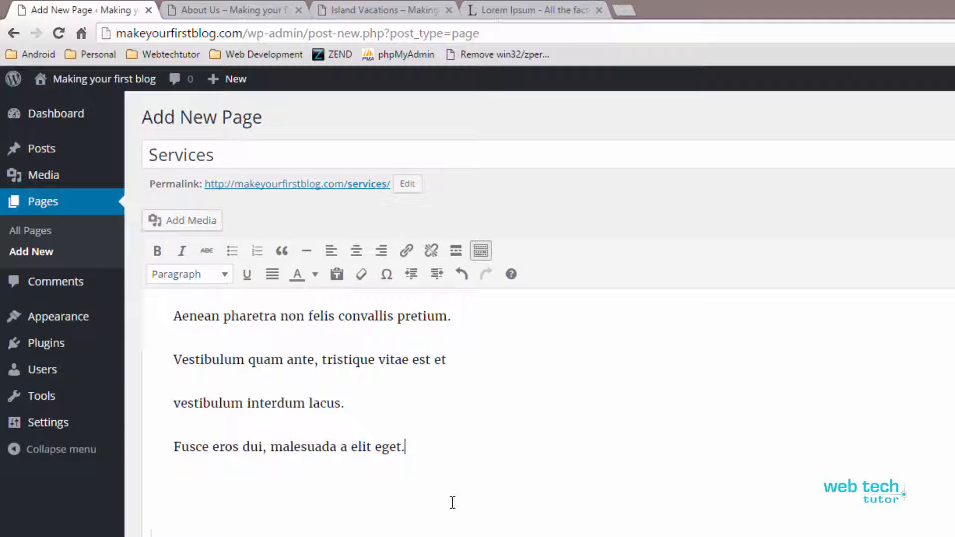
Turn the four lines of Services text into a bulleted list and publish the page
{"action": "left_click_drag", "start_coordinate": [171, 315], "coordinate": [420, 457]}
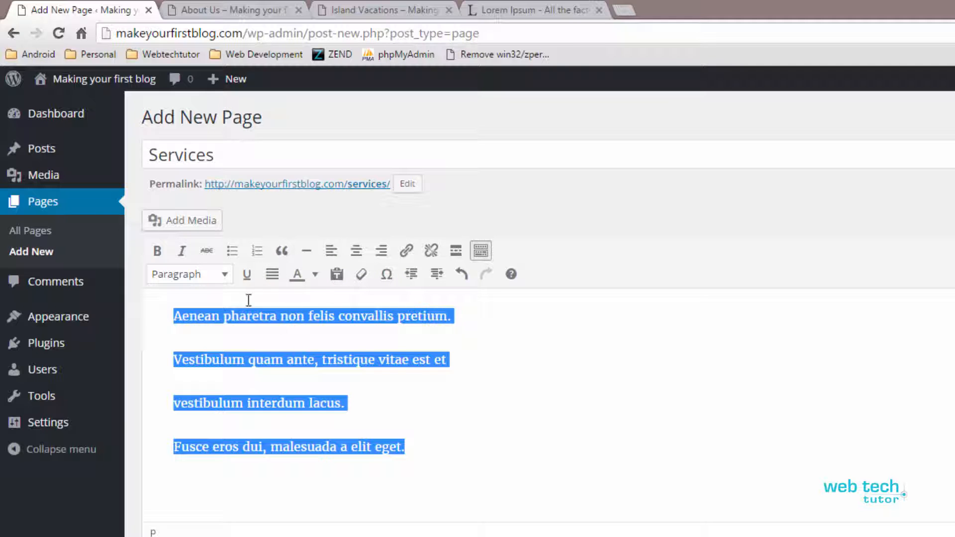
{"action": "left_click", "coordinate": [231, 251]}
{"action": "left_click", "coordinate": [225, 339]}
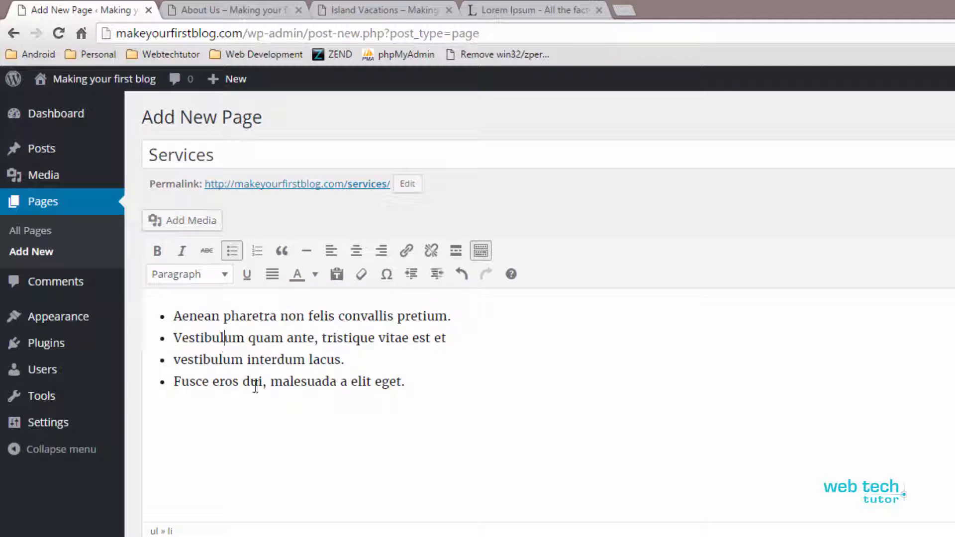
{"action": "left_click", "coordinate": [194, 319]}
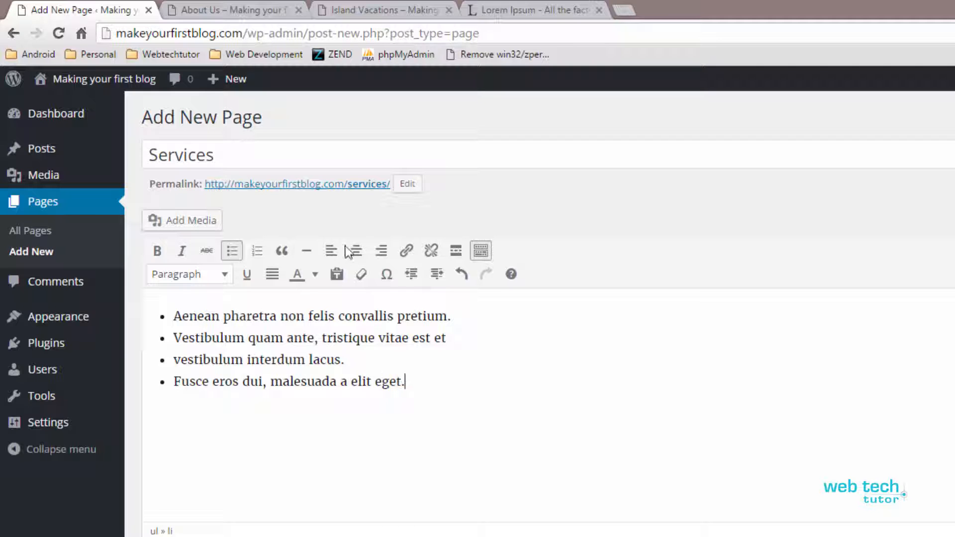
{"action": "left_click", "coordinate": [903, 302]}
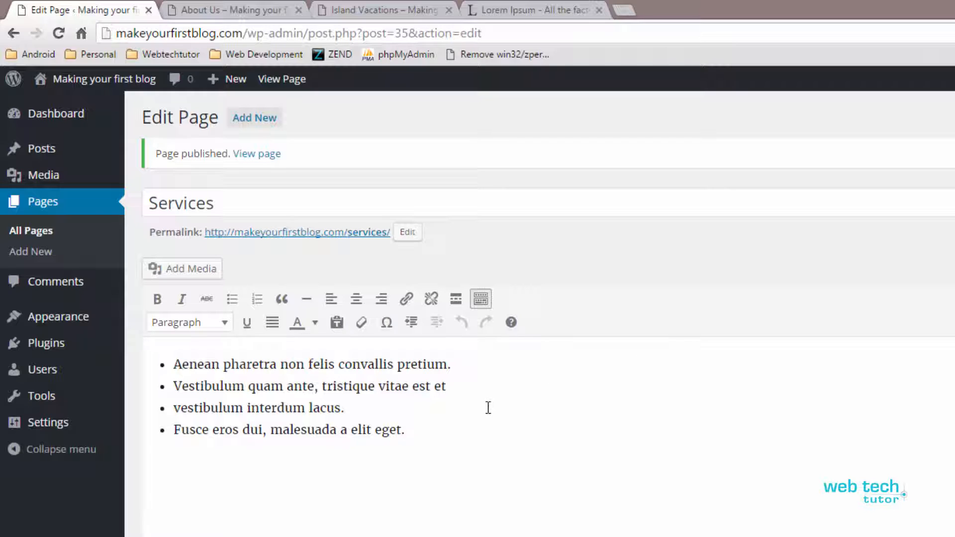
Open the live site's front page from the About Us page and look through its posts
{"action": "left_click", "coordinate": [244, 9]}
{"action": "left_click", "coordinate": [338, 217]}
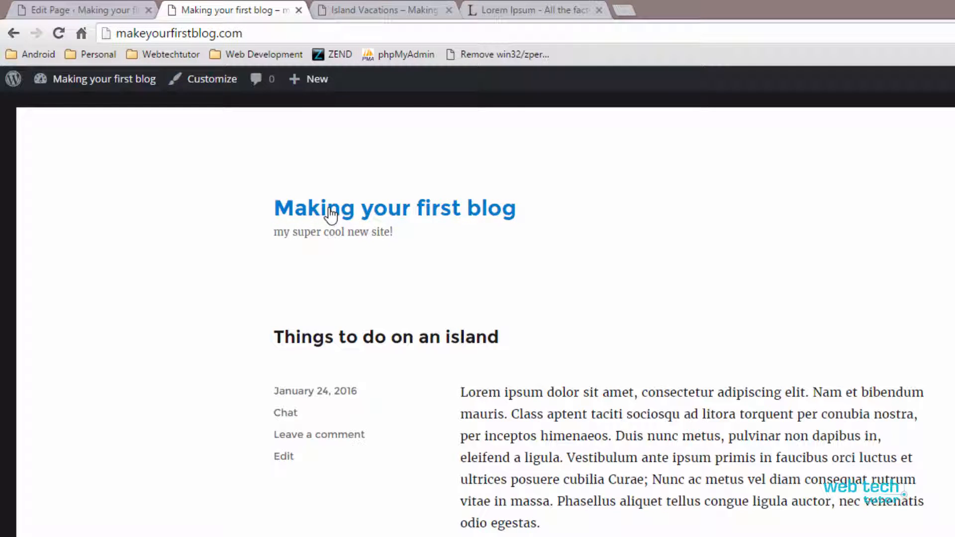
{"action": "scroll", "coordinate": [666, 423], "scroll_direction": "down", "scroll_amount": 15}
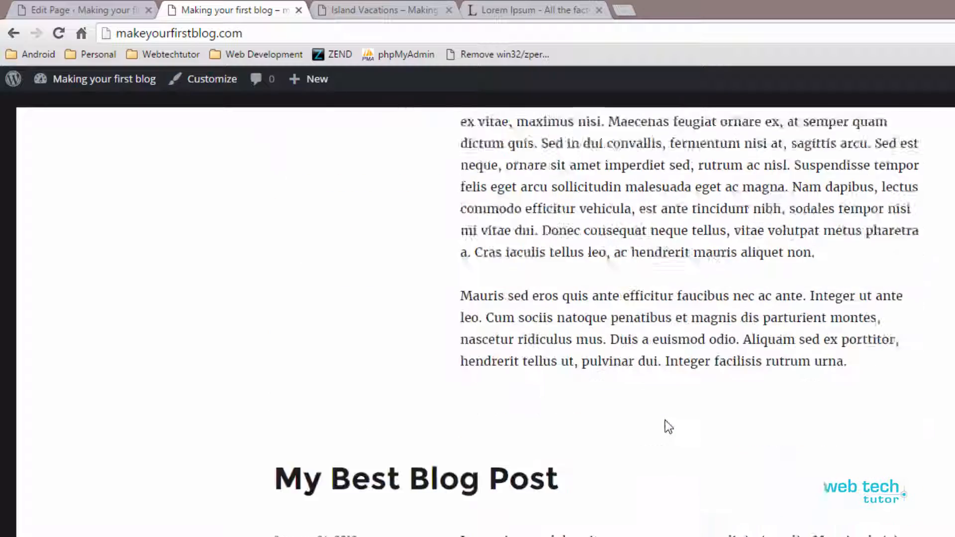
{"action": "scroll", "coordinate": [665, 418], "scroll_direction": "down", "scroll_amount": 4}
{"action": "scroll", "coordinate": [666, 415], "scroll_direction": "up", "scroll_amount": 20}
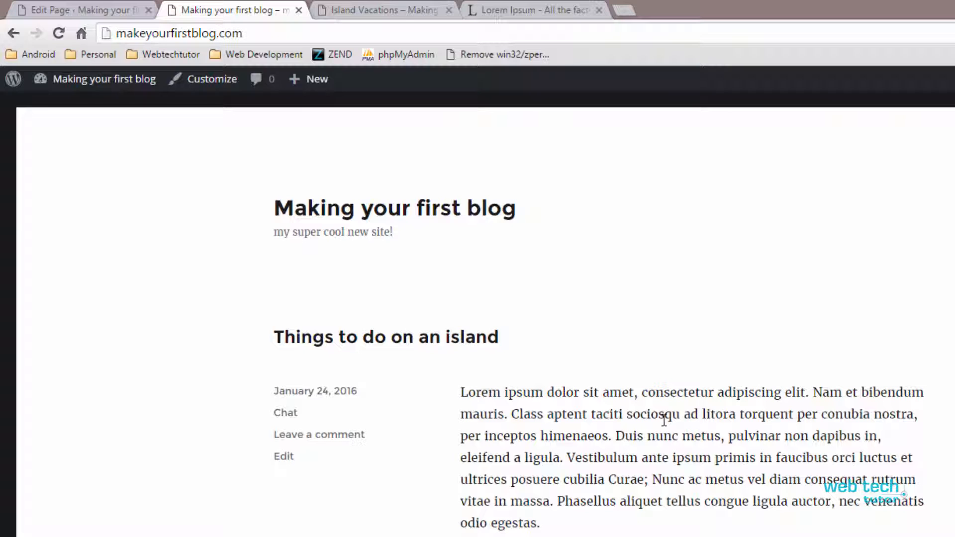
Return to the WordPress admin, list all pages and open the Home page in the editor
{"action": "left_click", "coordinate": [109, 6]}
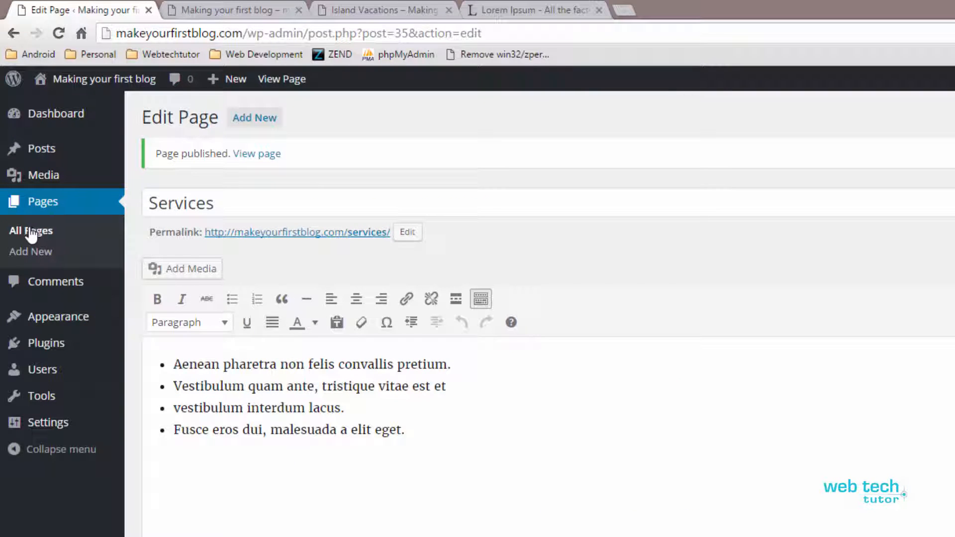
{"action": "left_click", "coordinate": [29, 231]}
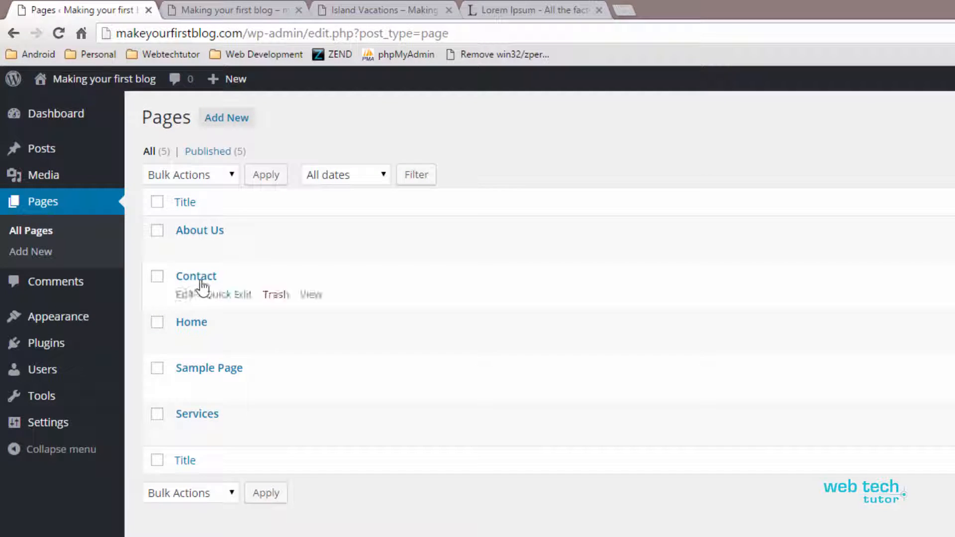
{"action": "left_click", "coordinate": [197, 324]}
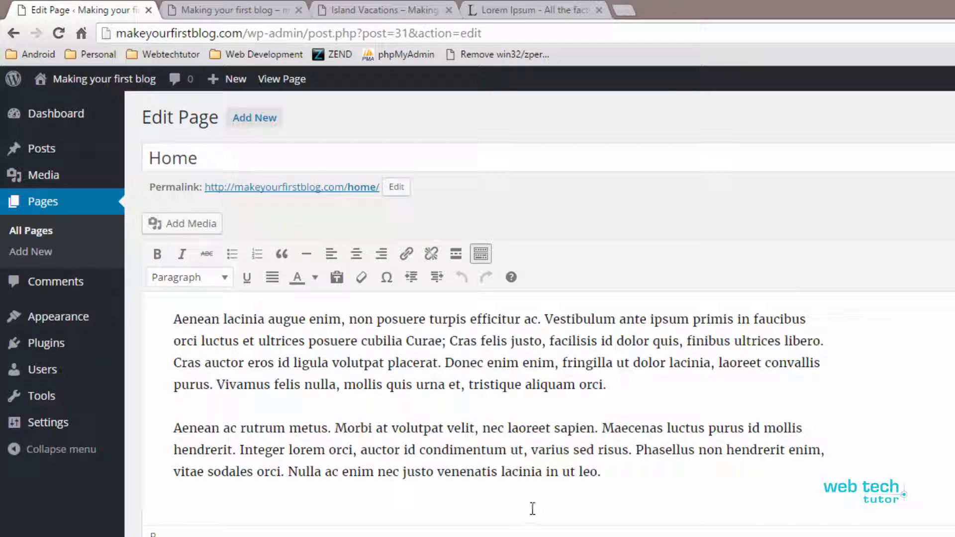
{"action": "mouse_move", "coordinate": [102, 329]}
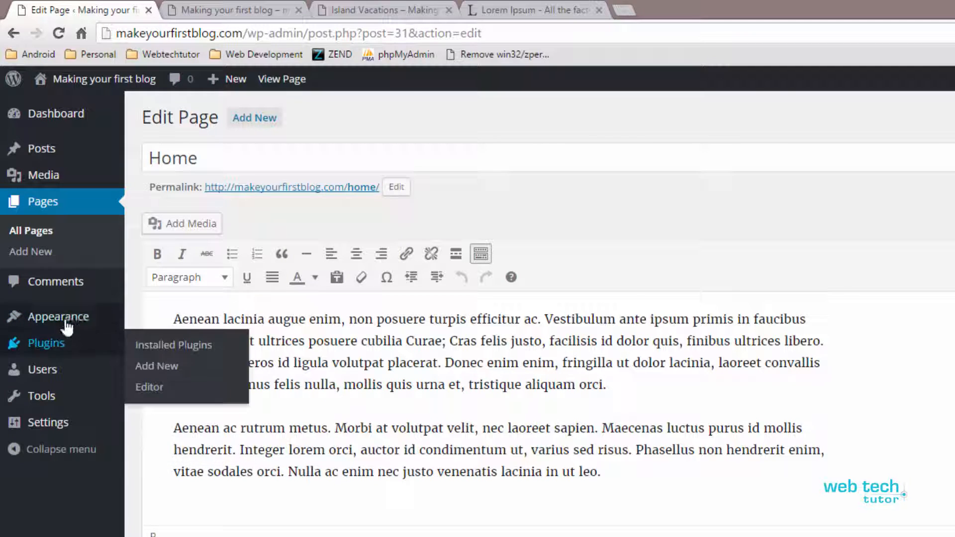
{"action": "mouse_move", "coordinate": [67, 328]}
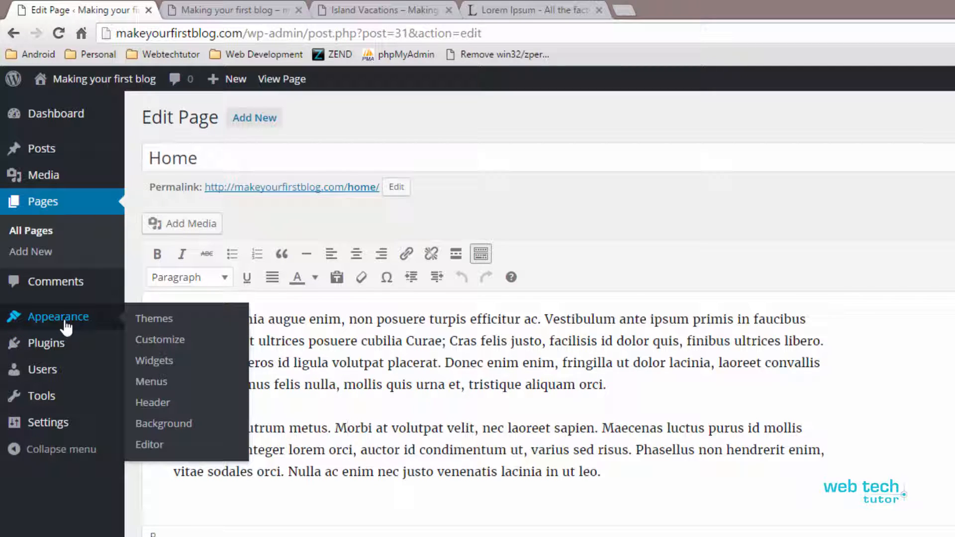
{"action": "mouse_move", "coordinate": [59, 400]}
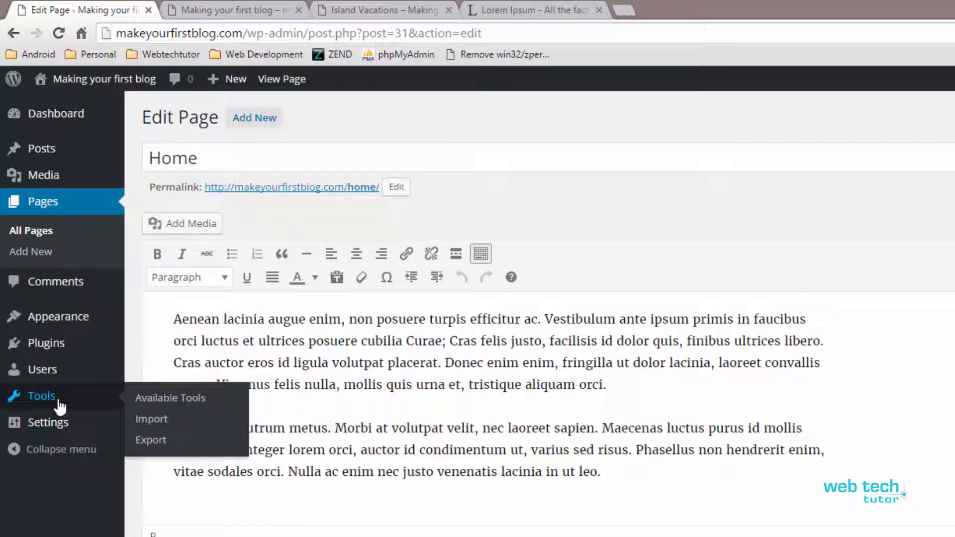
Open the site's Reading settings and locate the option for what the front page displays
{"action": "mouse_move", "coordinate": [84, 426]}
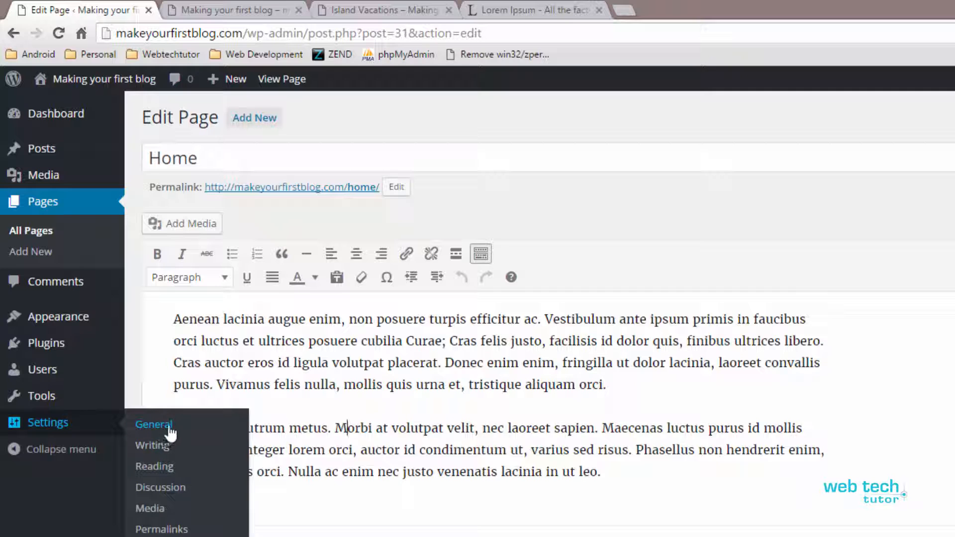
{"action": "left_click", "coordinate": [164, 466]}
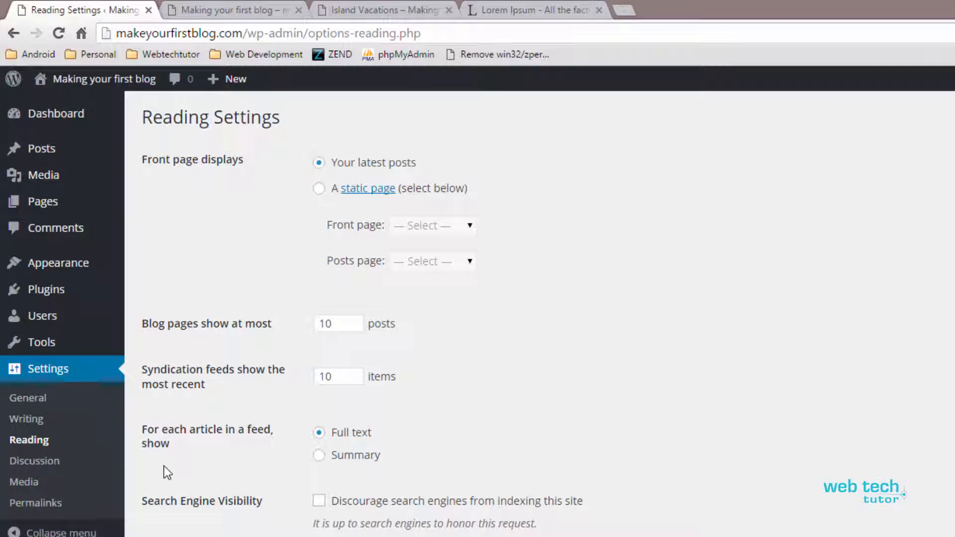
{"action": "left_click_drag", "start_coordinate": [144, 160], "coordinate": [245, 154]}
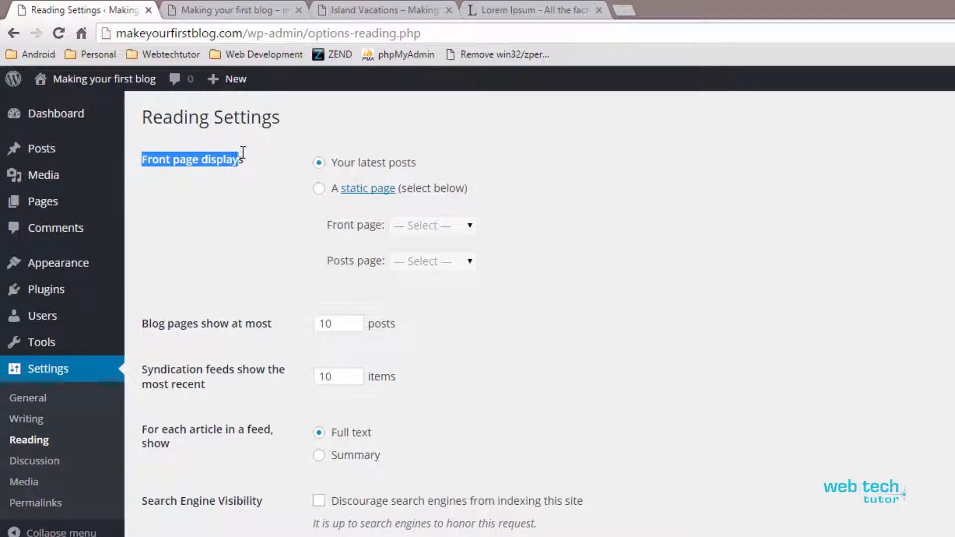
{"action": "left_click", "coordinate": [244, 162]}
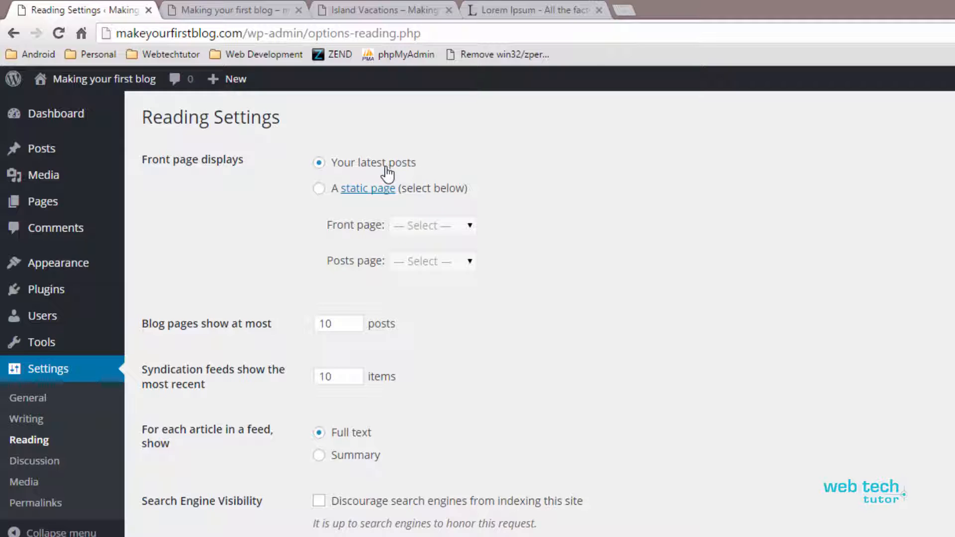
Set the front page to display the static page Home, leave the posts page unselected, and save the settings
{"action": "left_click", "coordinate": [319, 189]}
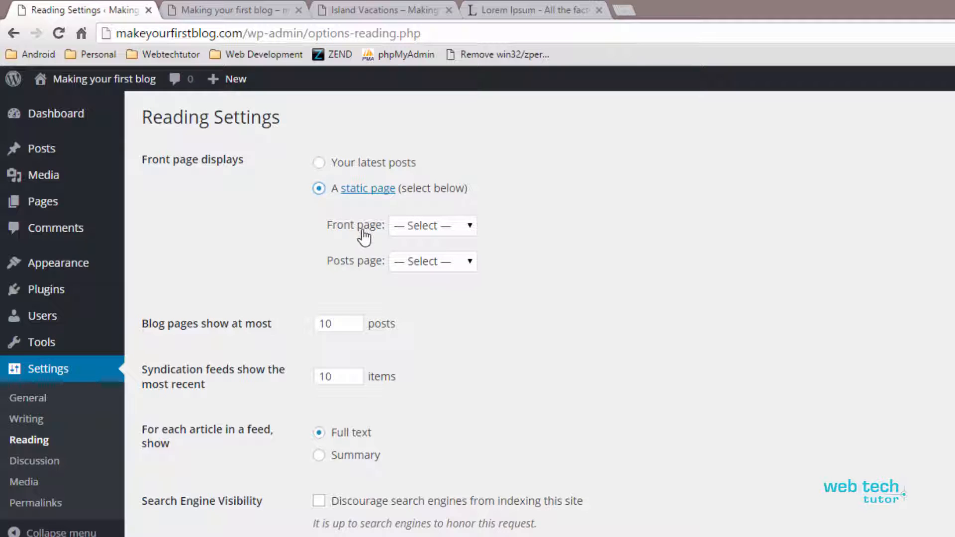
{"action": "left_click", "coordinate": [467, 228]}
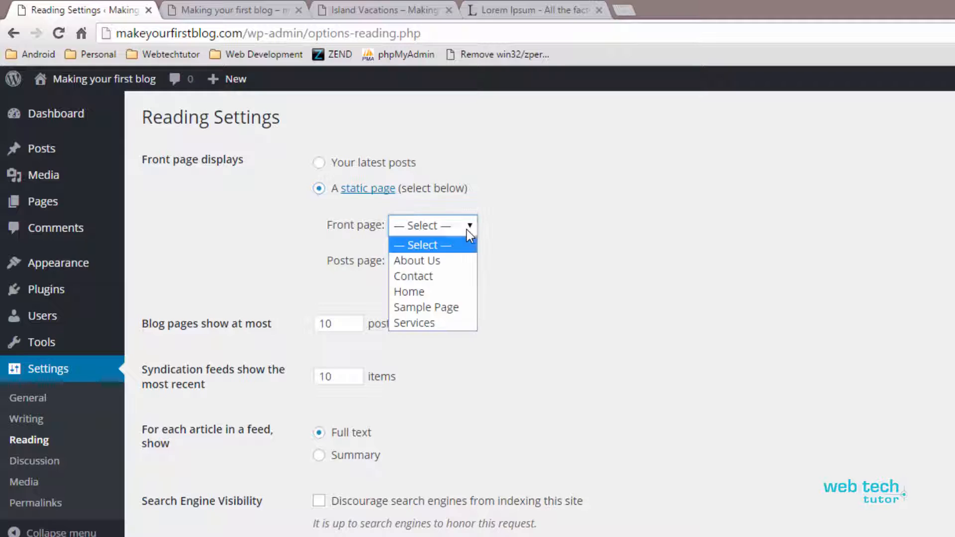
{"action": "left_click", "coordinate": [416, 291]}
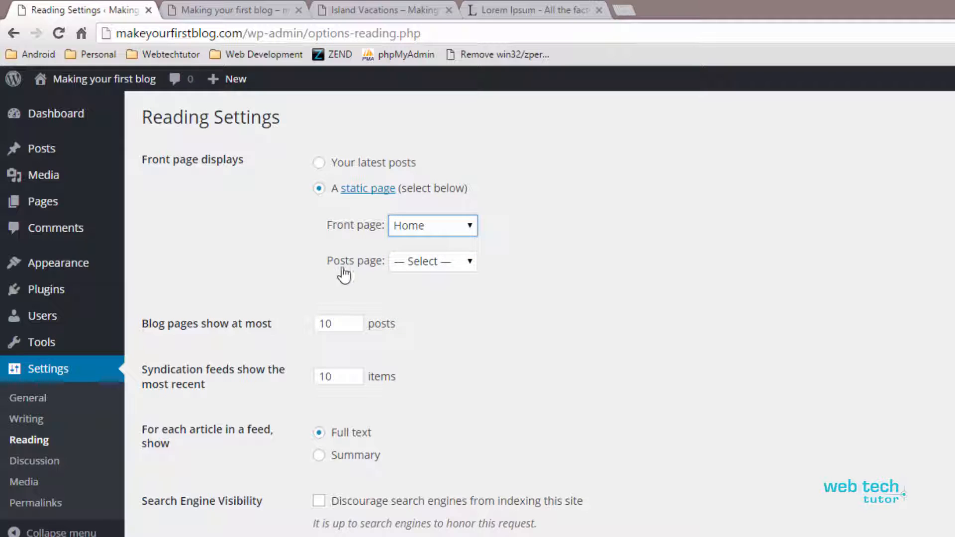
{"action": "left_click", "coordinate": [436, 262]}
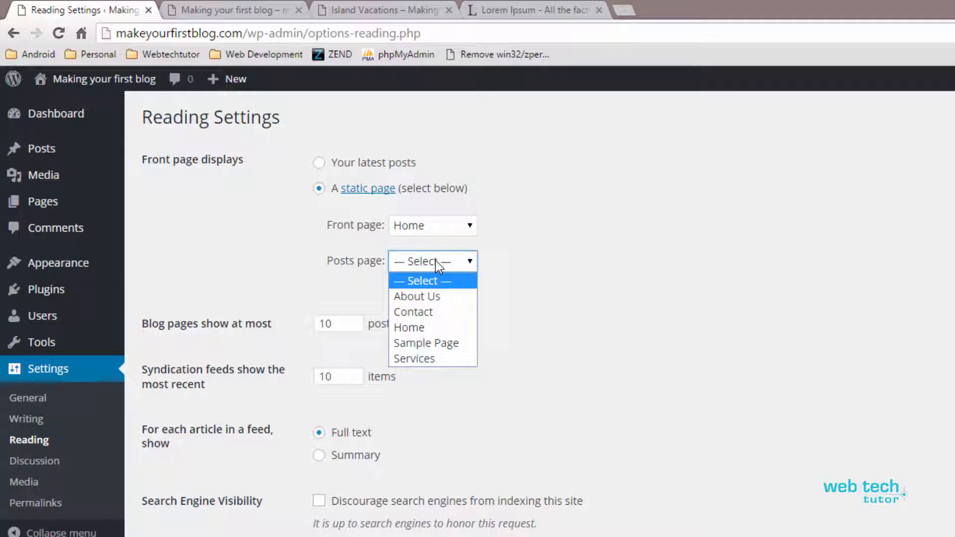
{"action": "left_click", "coordinate": [516, 259]}
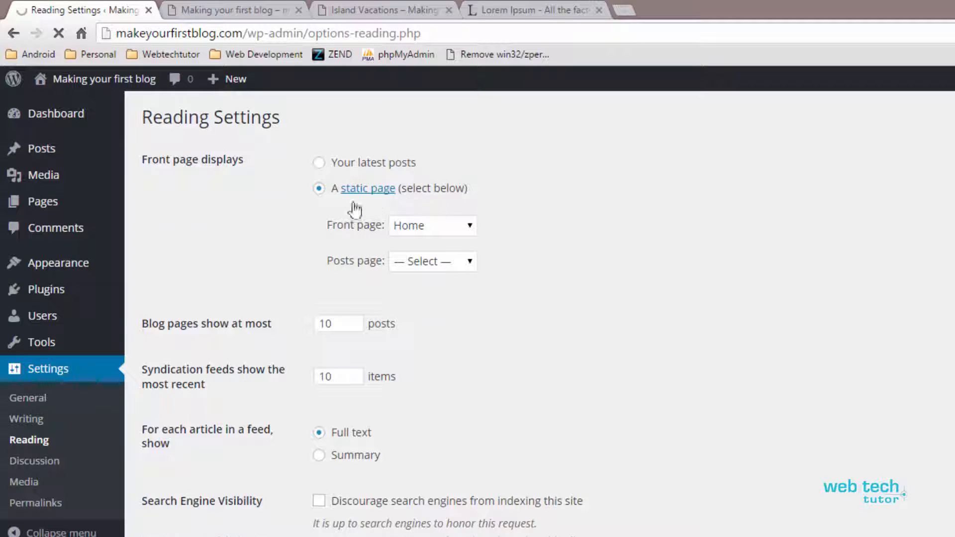
Reload the live site's front page through its site title and look over its address and content
{"action": "left_click", "coordinate": [224, 7]}
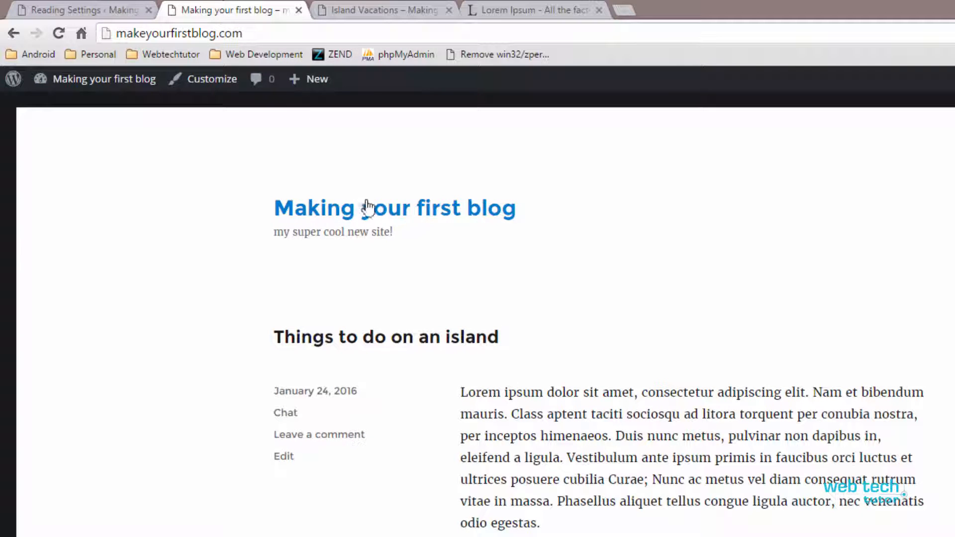
{"action": "left_click", "coordinate": [397, 218]}
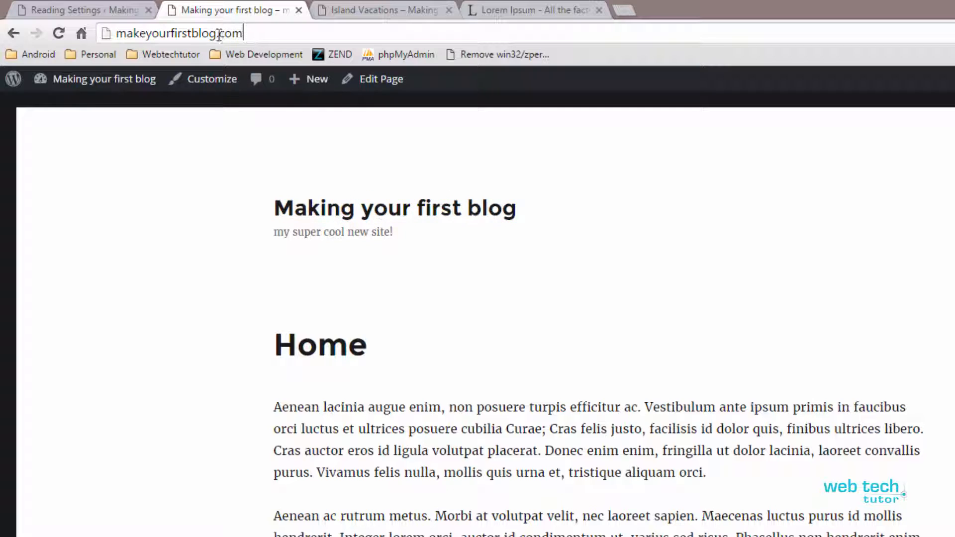
{"action": "left_click_drag", "start_coordinate": [245, 34], "coordinate": [117, 40]}
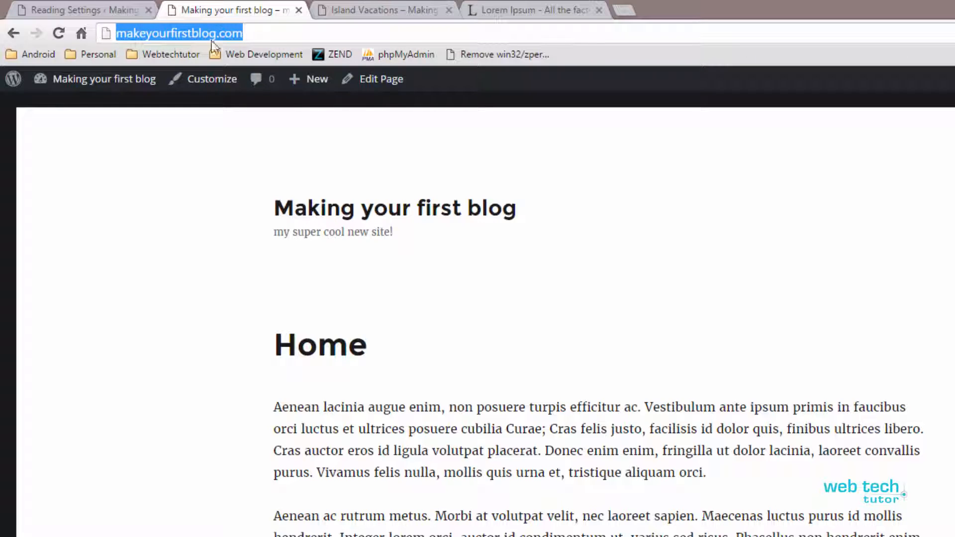
{"action": "left_click", "coordinate": [249, 36]}
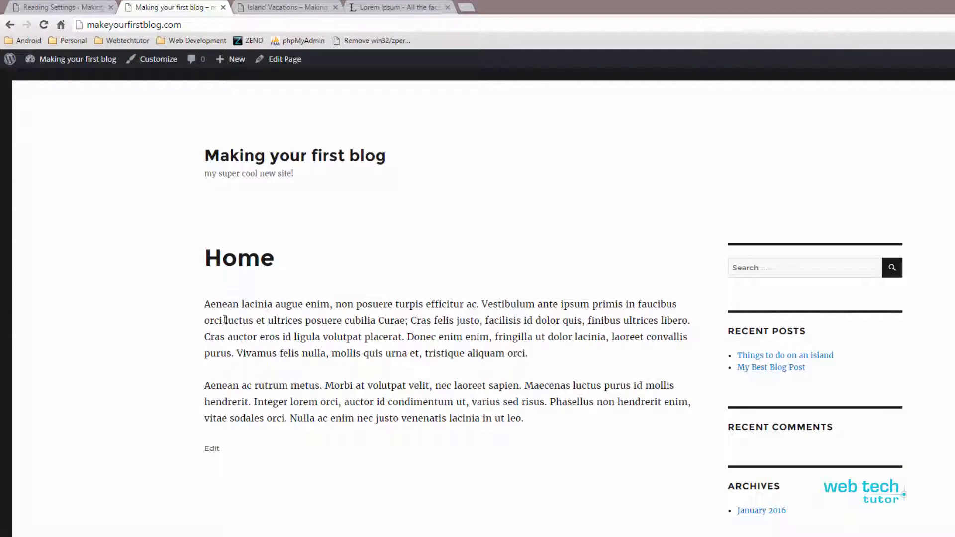
{"action": "scroll", "coordinate": [286, 329], "scroll_direction": "down", "scroll_amount": 4}
{"action": "scroll", "coordinate": [273, 299], "scroll_direction": "up", "scroll_amount": 4}
{"action": "scroll", "coordinate": [910, 398], "scroll_direction": "down", "scroll_amount": 5}
{"action": "scroll", "coordinate": [910, 398], "scroll_direction": "up", "scroll_amount": 5}
Return to the WordPress admin and list all pages
{"action": "left_click", "coordinate": [65, 7]}
{"action": "mouse_move", "coordinate": [73, 197]}
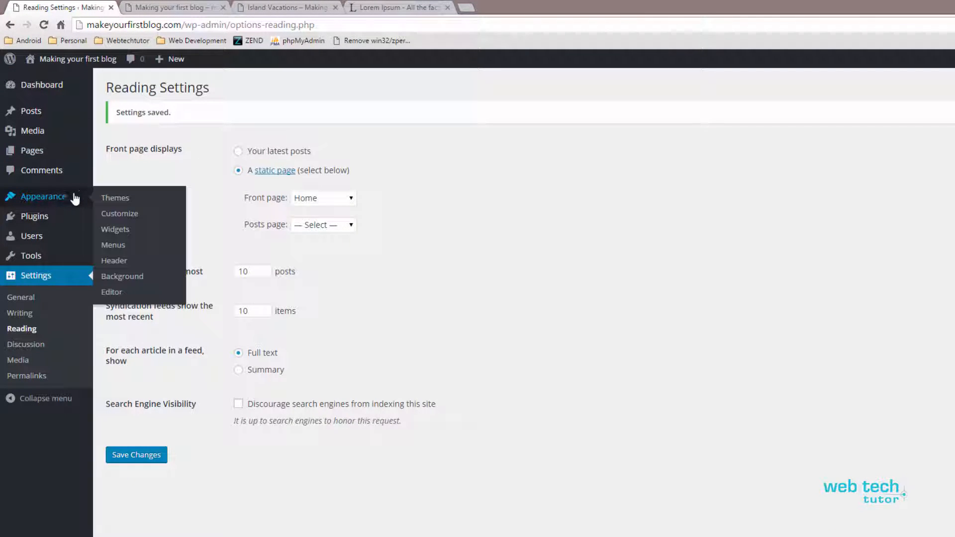
{"action": "left_click", "coordinate": [30, 151]}
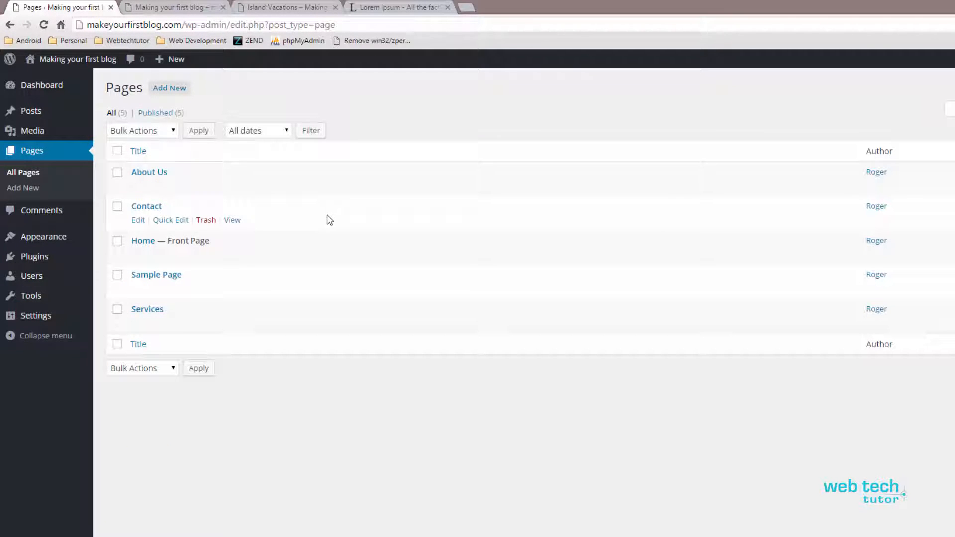